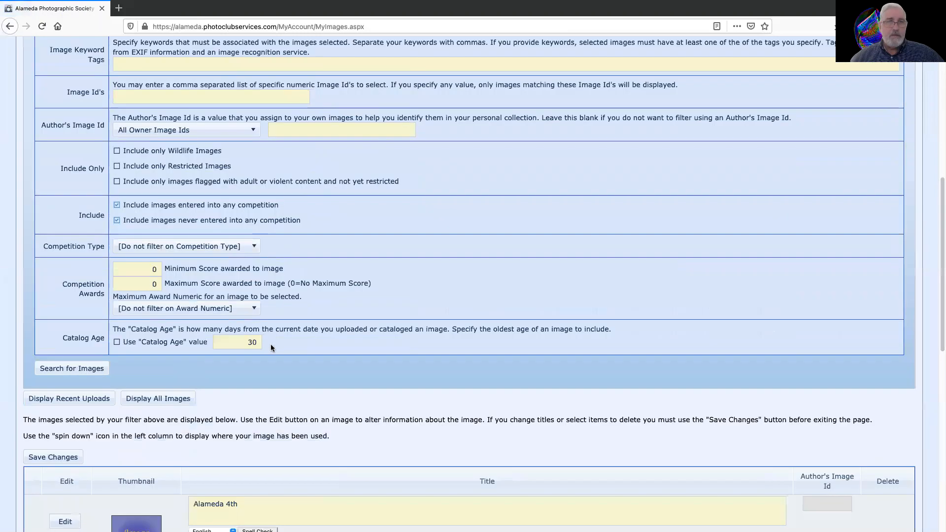
Examine the "Alameda 4th" image sequence titles in the library, comparing the shared sequence name with the individual text after the brackets.
scroll(326, 345, down, 5)
scroll(327, 348, down, 3)
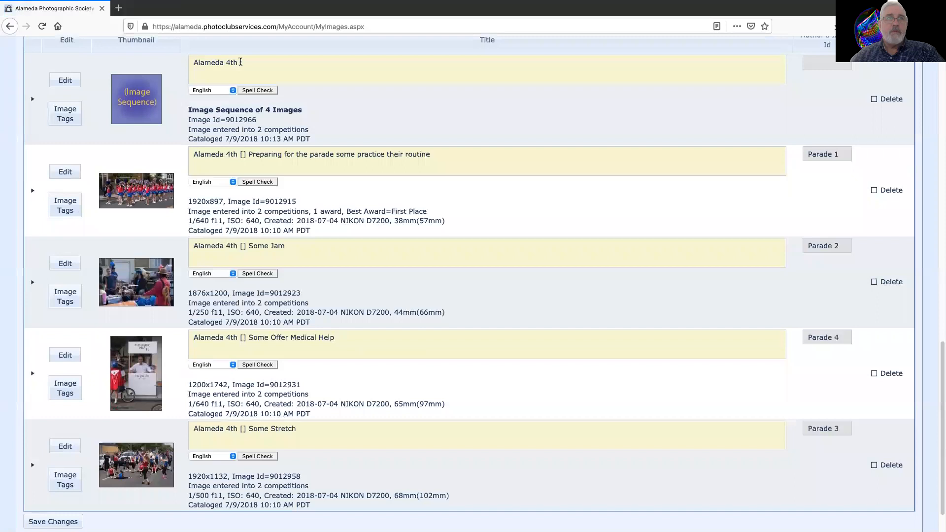
drag(238, 63, 188, 63)
drag(237, 155, 191, 154)
drag(237, 247, 193, 245)
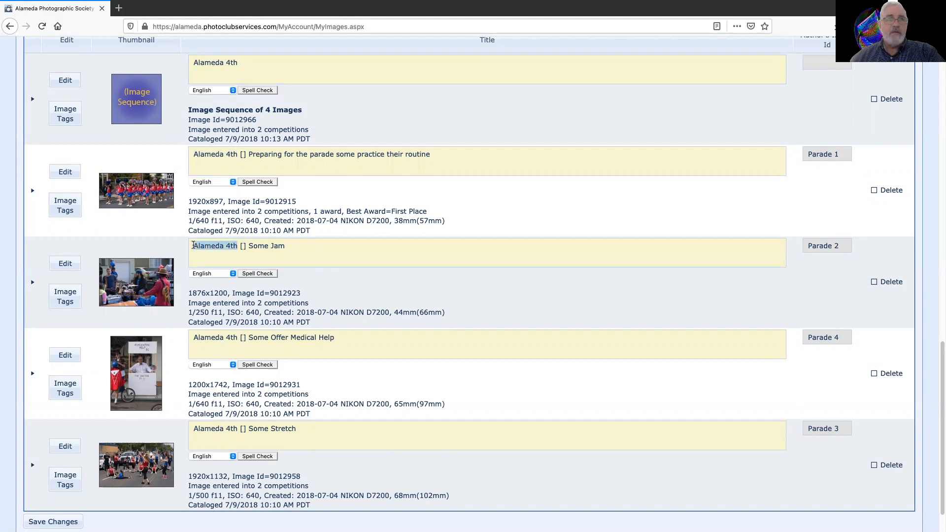
drag(238, 338, 192, 338)
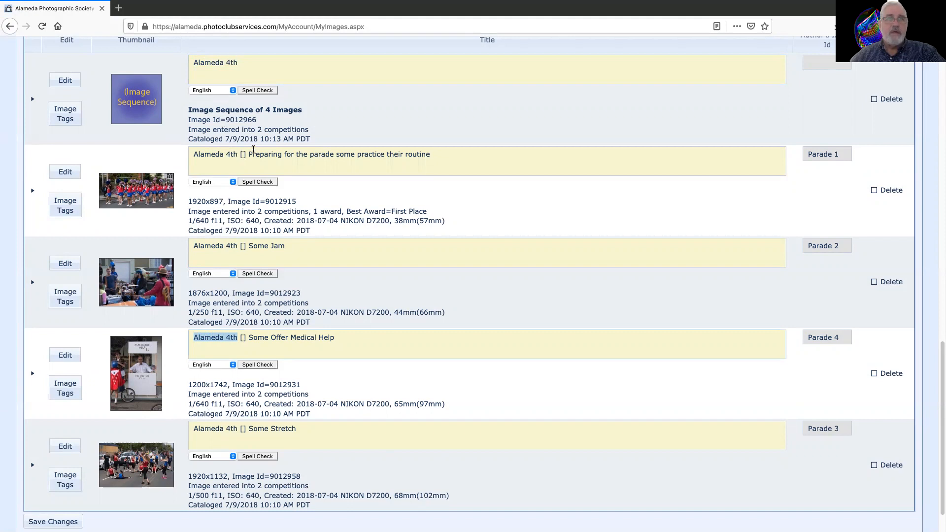
drag(248, 155, 430, 158)
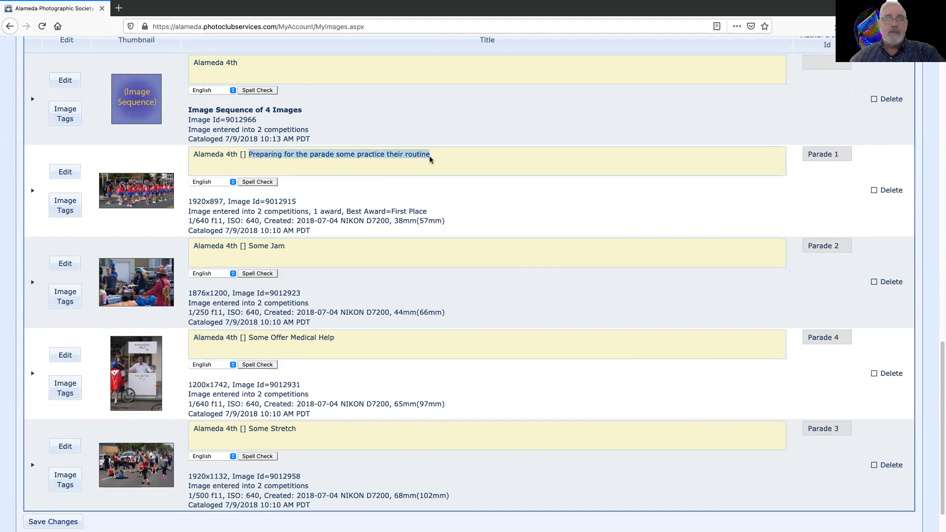
click(250, 245)
drag(250, 245, 285, 246)
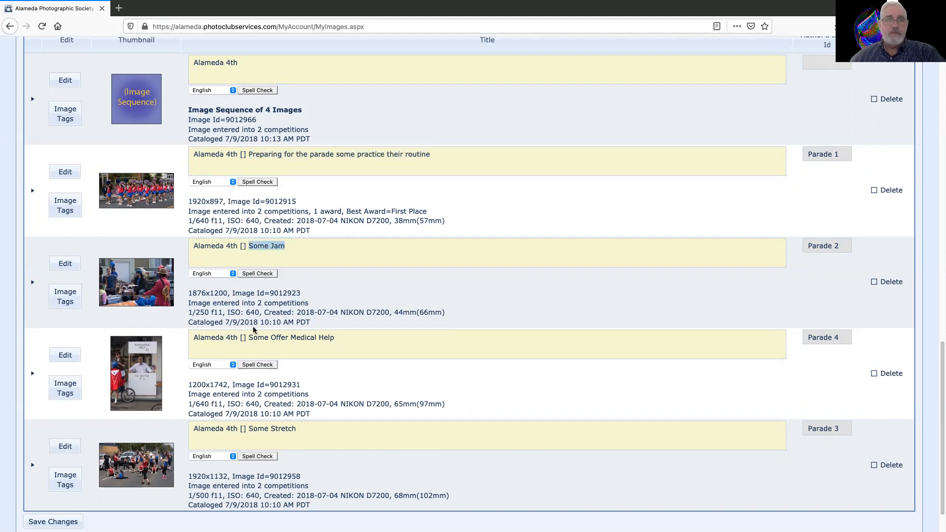
drag(250, 337, 334, 340)
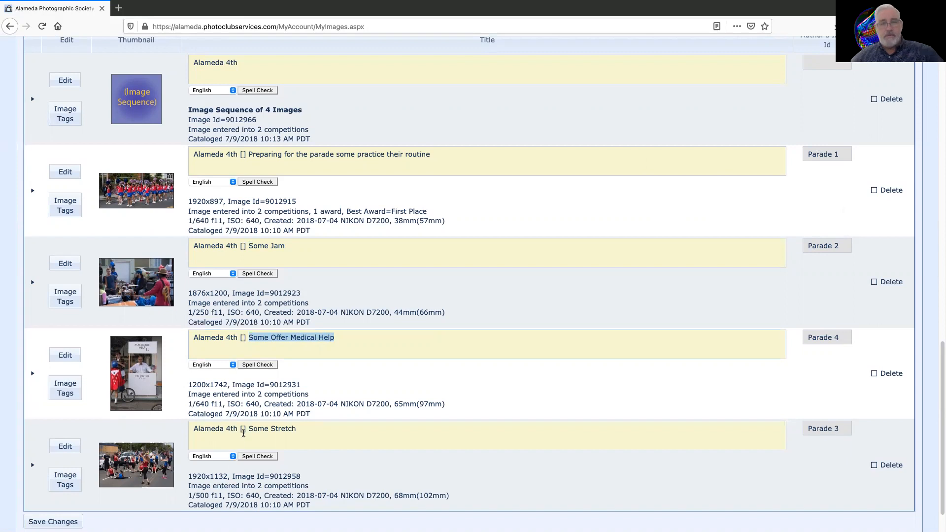
click(247, 405)
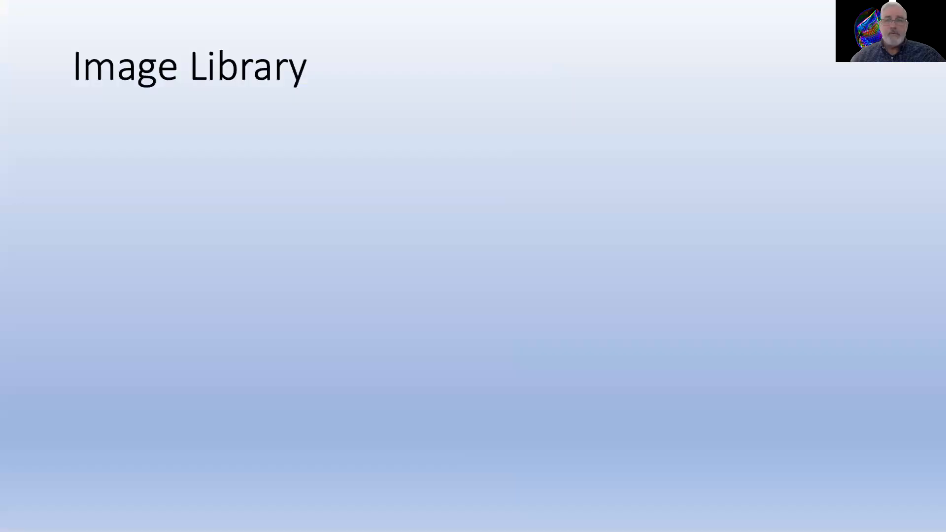
key(Right)
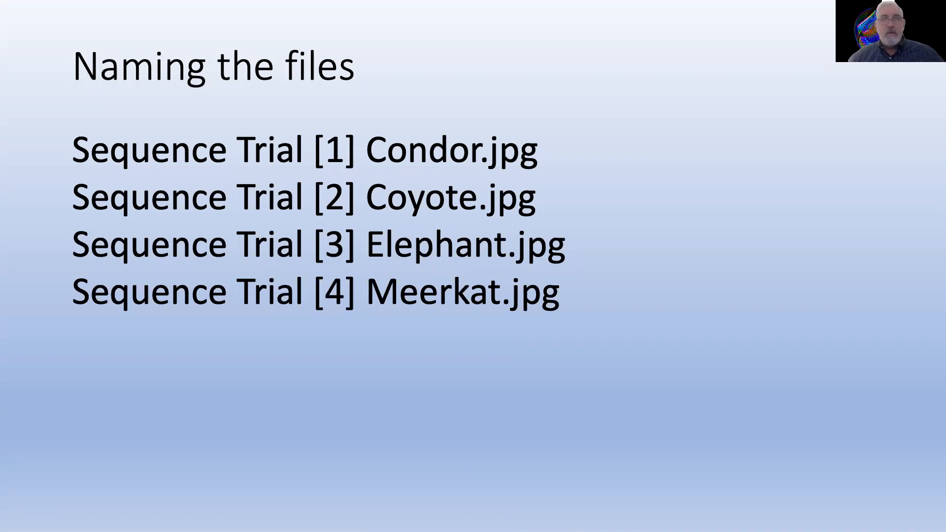
key(Right)
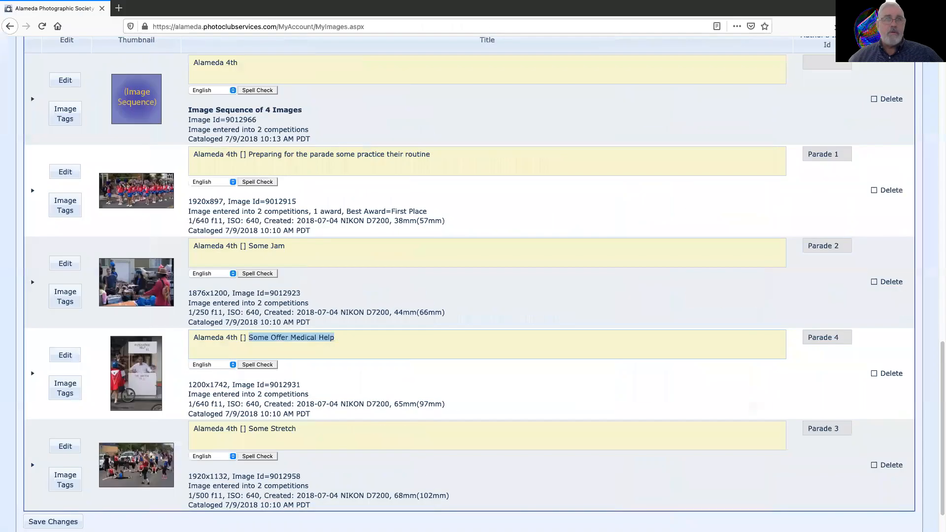
Open the Show and Tell for March 2021 competition for submitting images.
scroll(469, 284, up, 15)
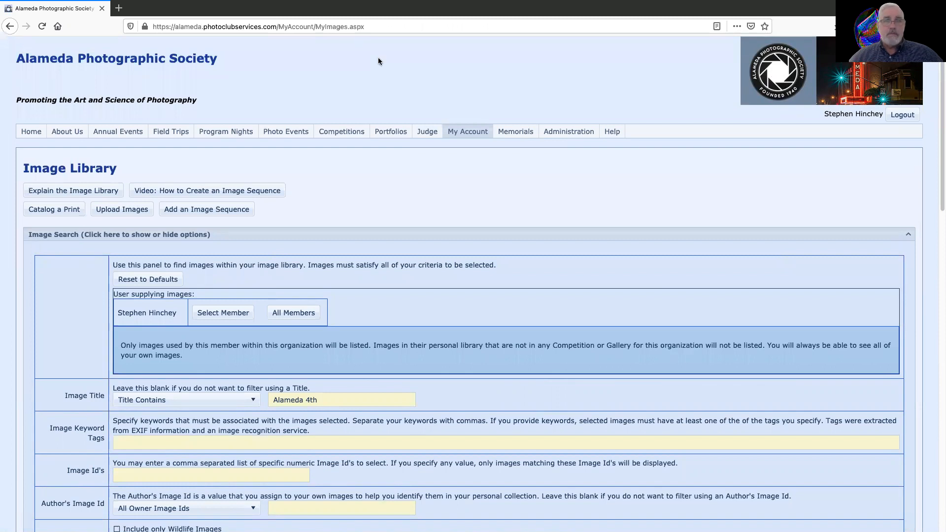
mouse_move(351, 131)
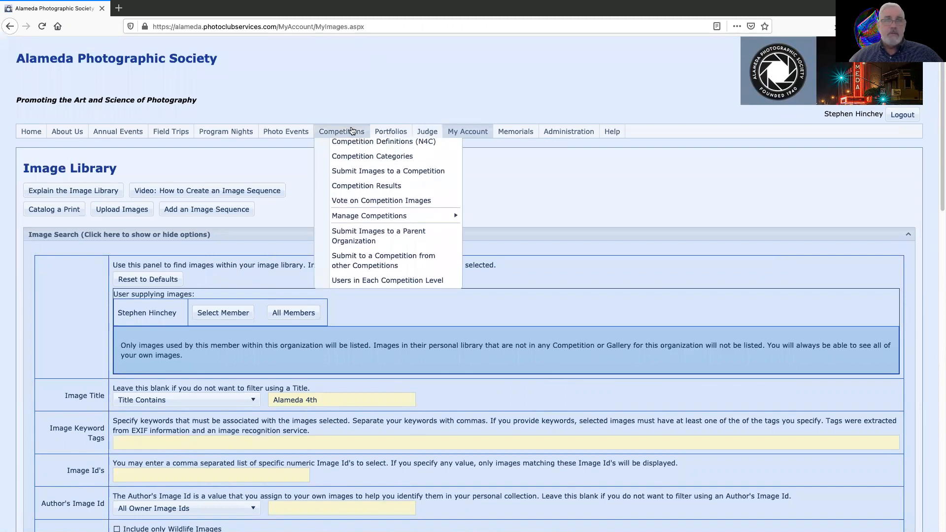
click(356, 178)
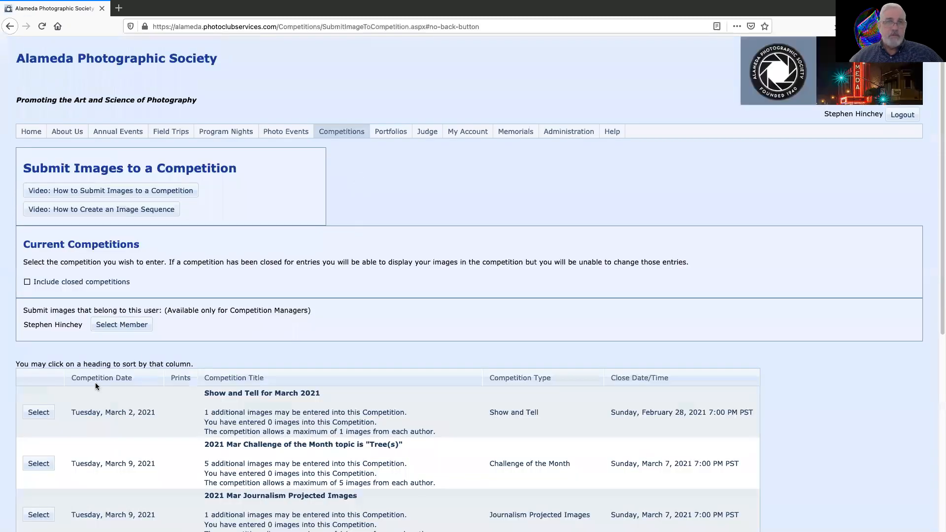
scroll(104, 297, down, 3)
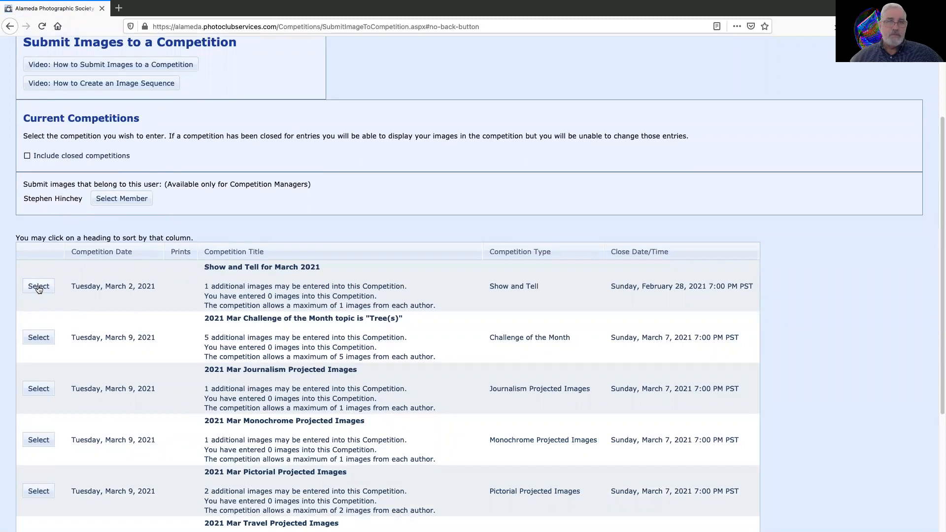
click(39, 287)
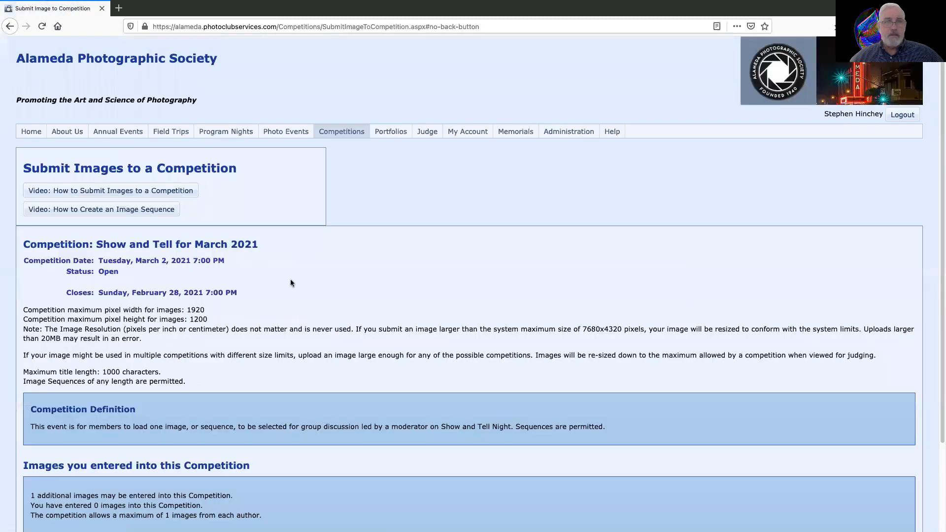
Start uploading new images into the Show and Tell for March 2021 competition.
scroll(294, 283, down, 1)
scroll(294, 283, down, 2)
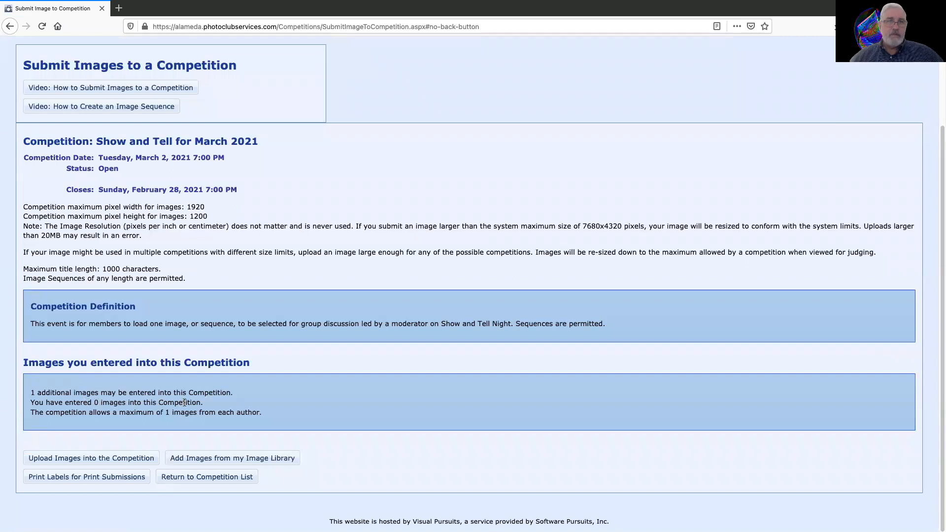
click(97, 461)
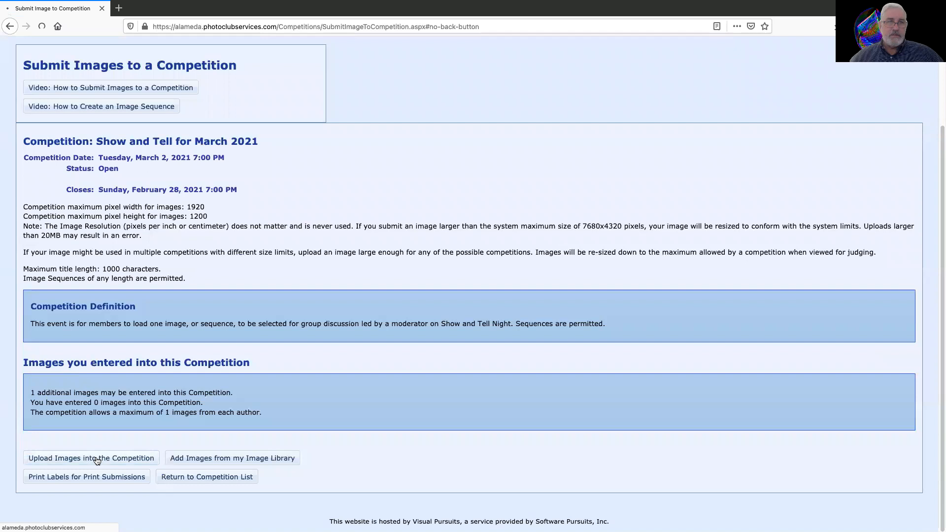
Upload the four Sequence Trial files, [1] Condor.jpg through [4] Meerkat.jpg, from the Sequence folder and save them for editing.
scroll(635, 305, down, 2)
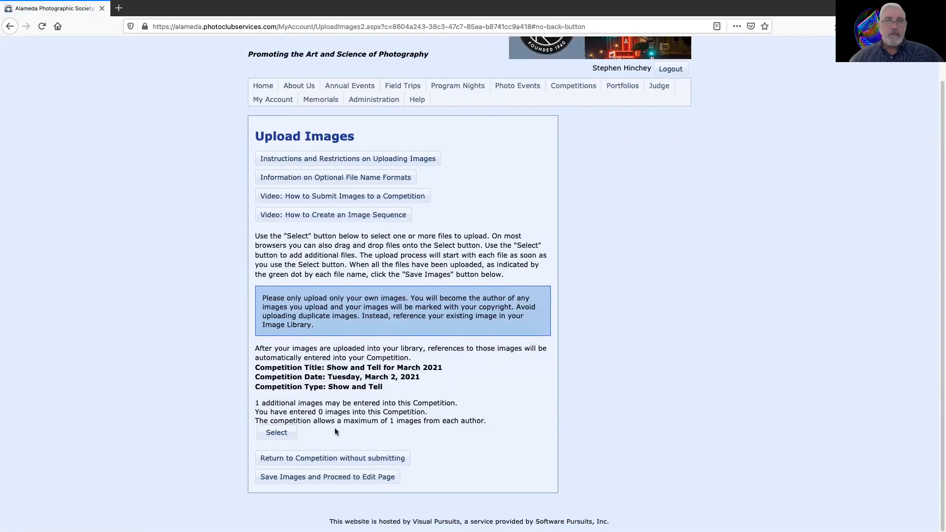
click(277, 433)
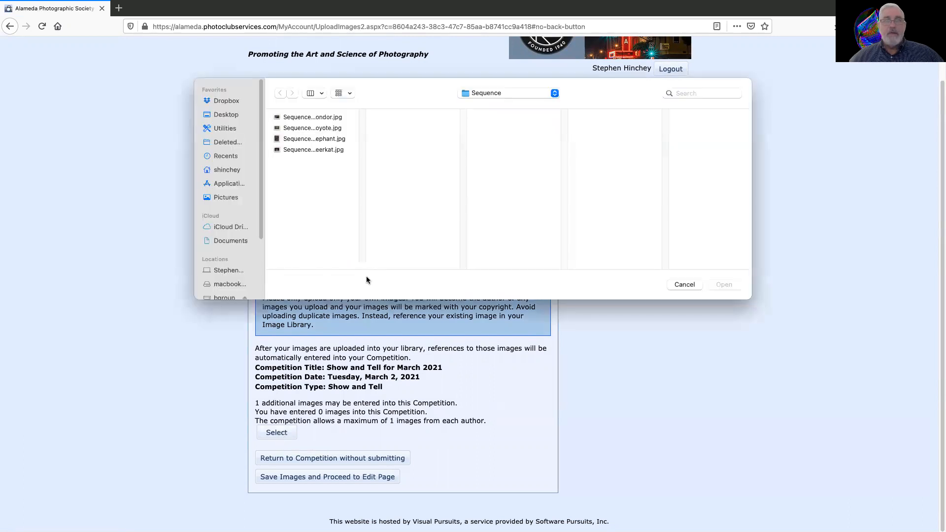
drag(363, 265, 404, 266)
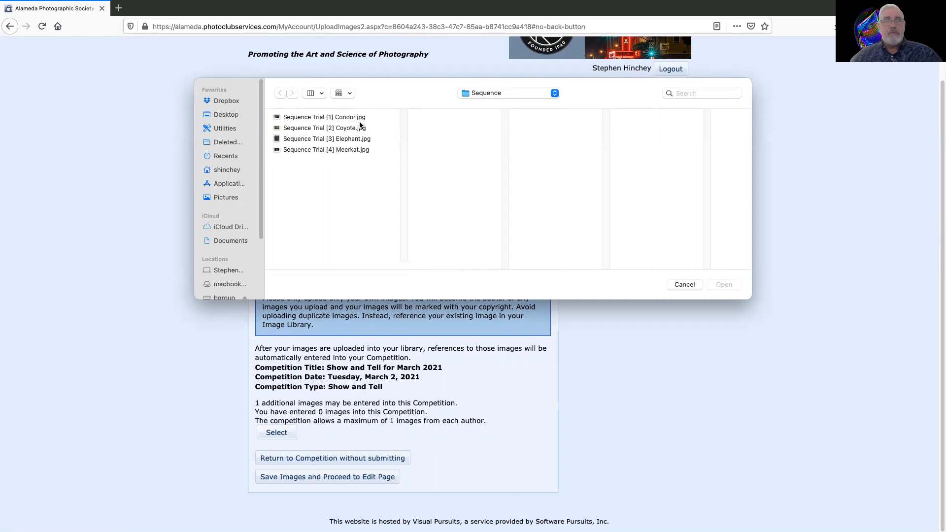
click(294, 118)
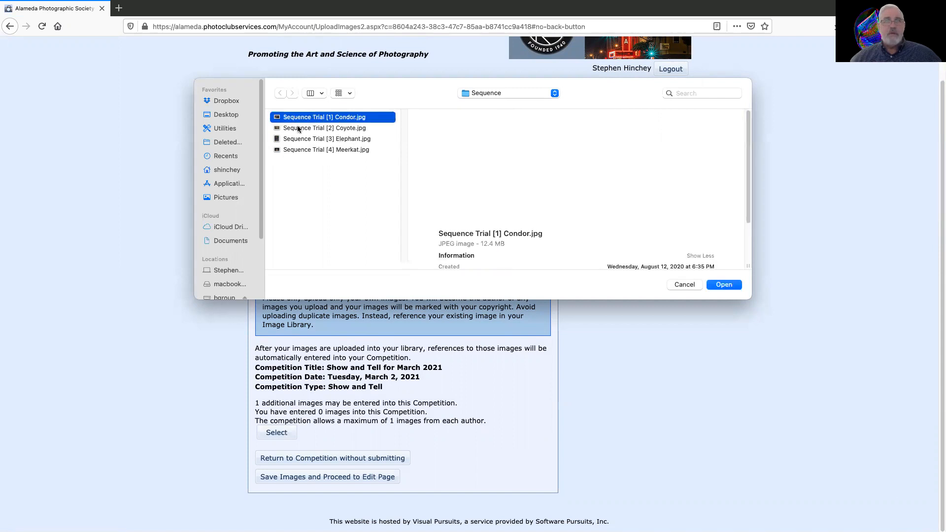
shift+click(346, 150)
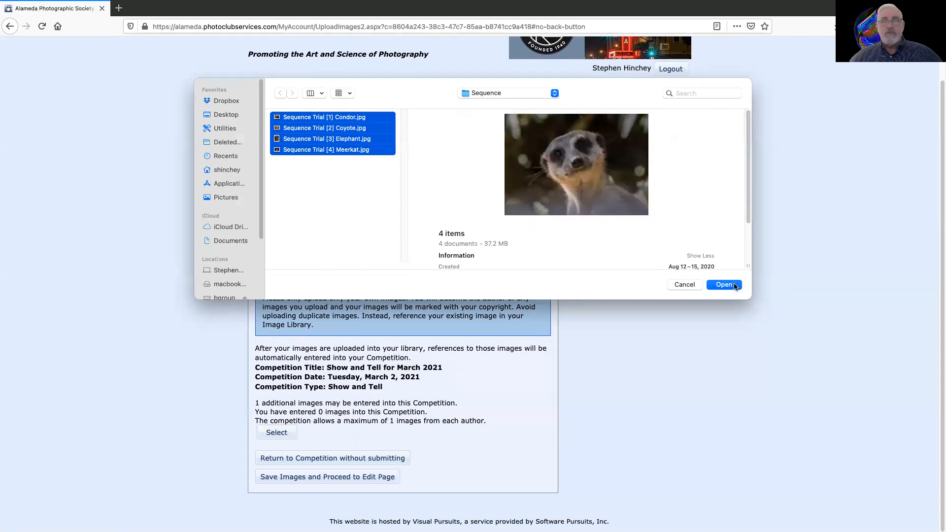
click(724, 284)
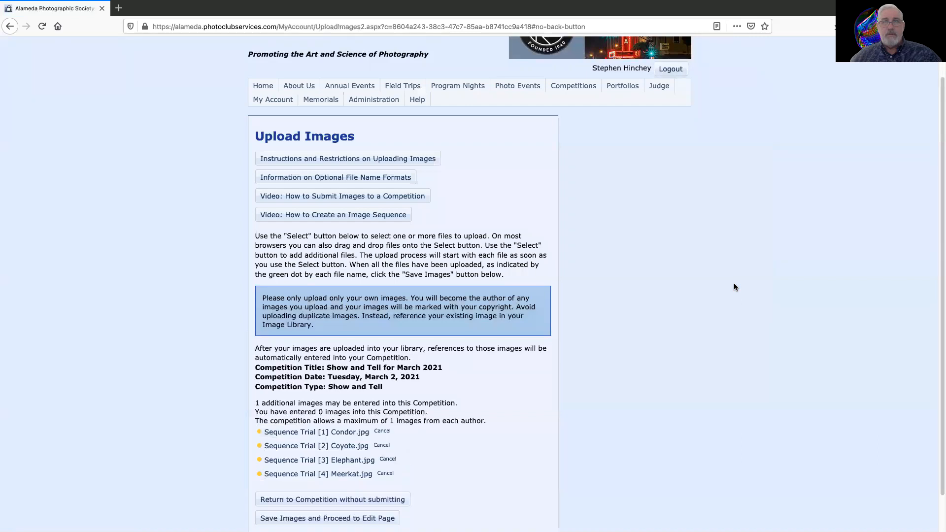
scroll(633, 303, down, 2)
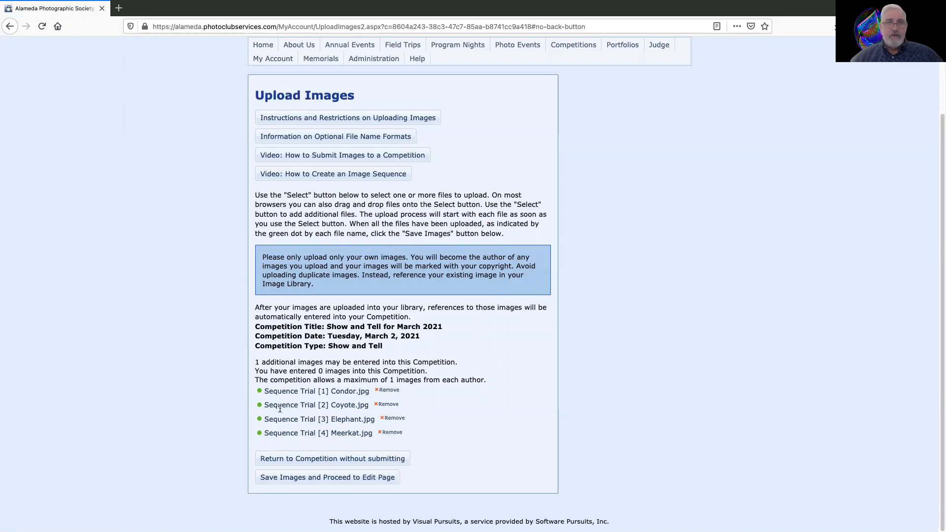
click(331, 482)
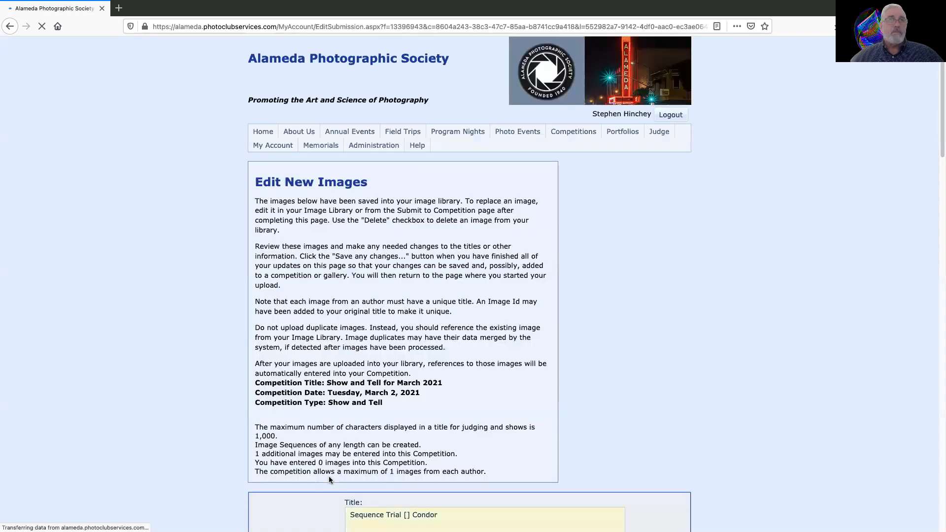
Review the title, sequence name and image number within the sequence for each of the four uploaded images.
scroll(358, 335, down, 7)
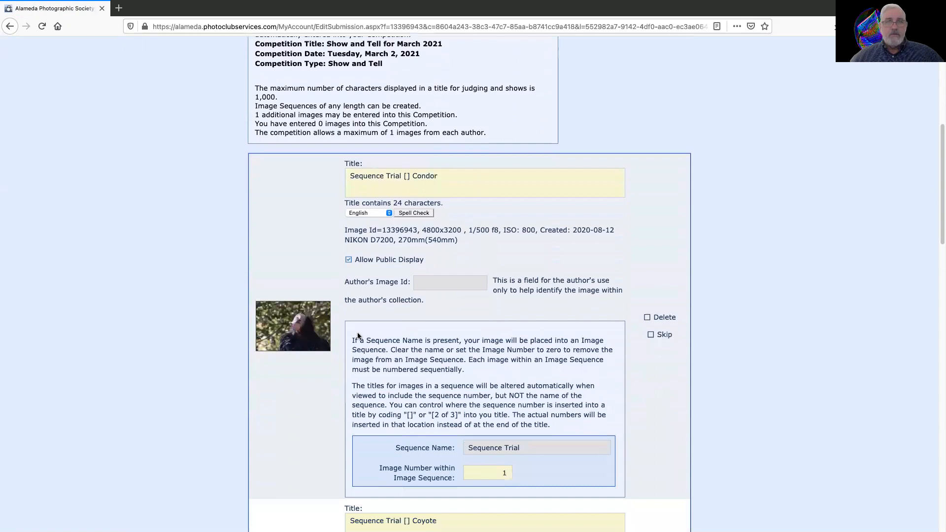
scroll(357, 335, down, 19)
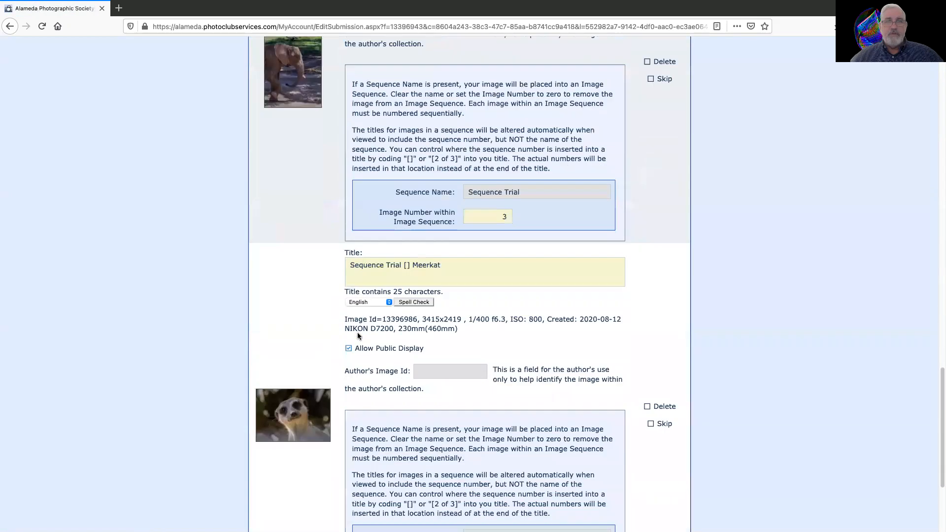
scroll(358, 335, down, 4)
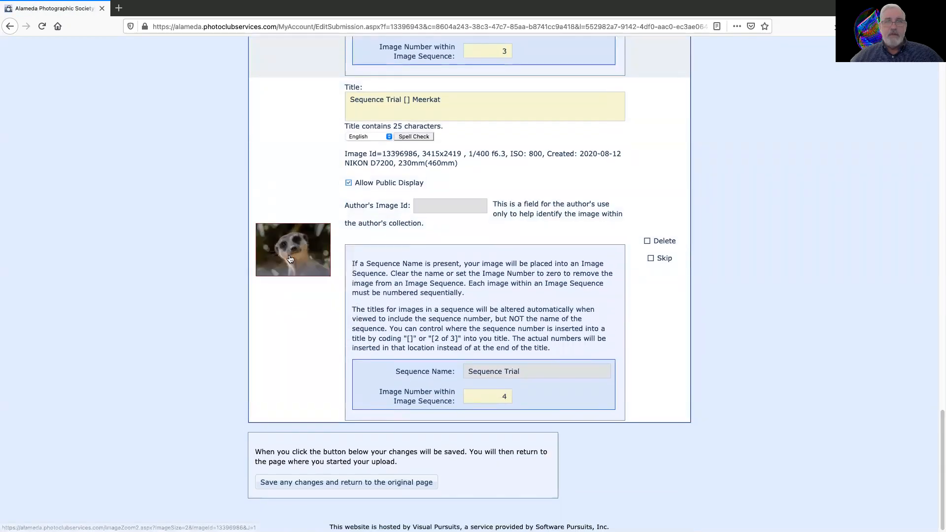
scroll(290, 259, up, 14)
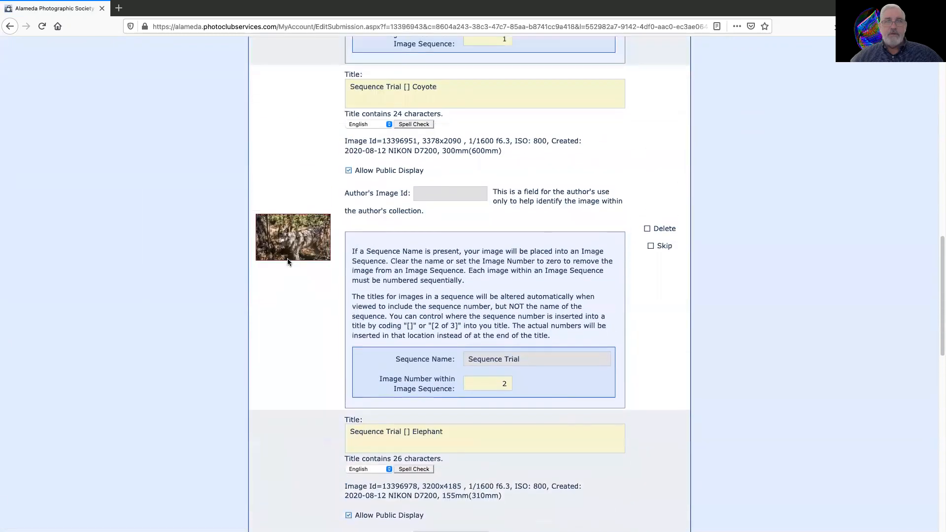
scroll(289, 260, up, 9)
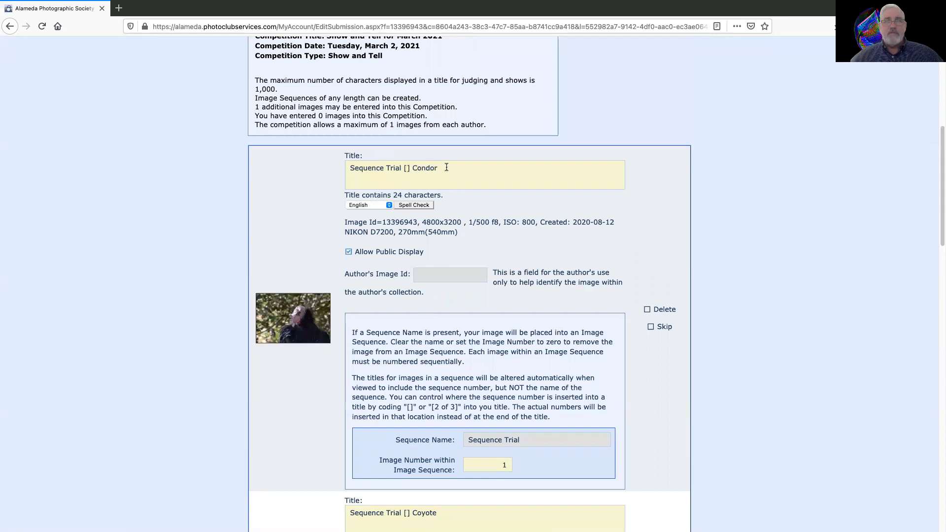
scroll(343, 240, down, 2)
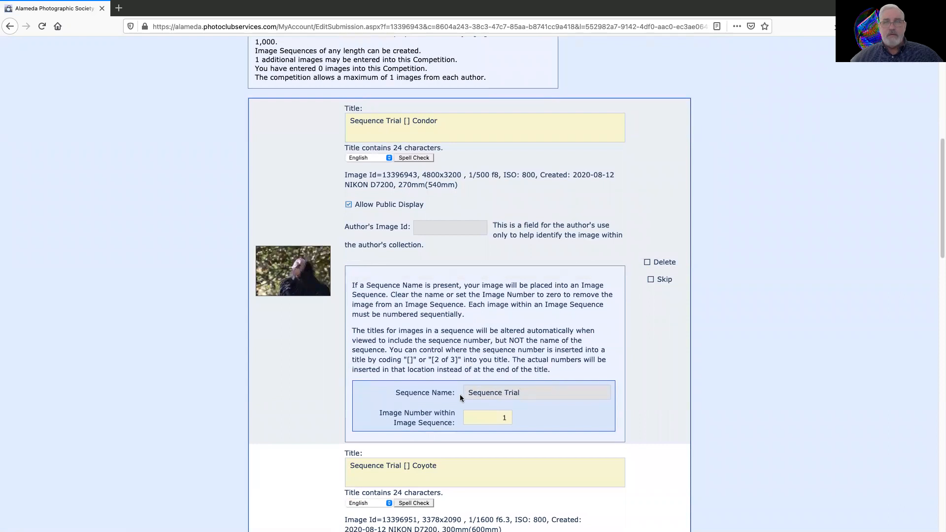
scroll(444, 393, down, 5)
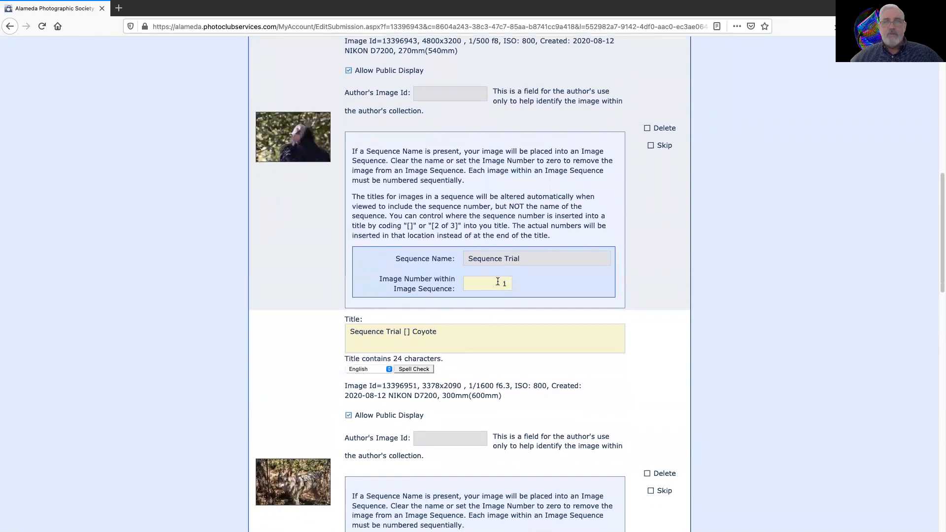
scroll(507, 379, down, 12)
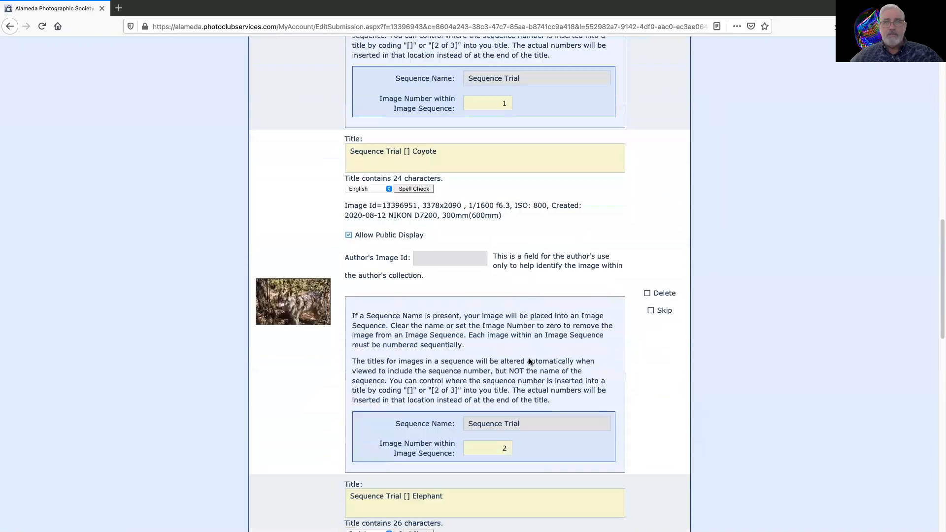
scroll(507, 380, down, 15)
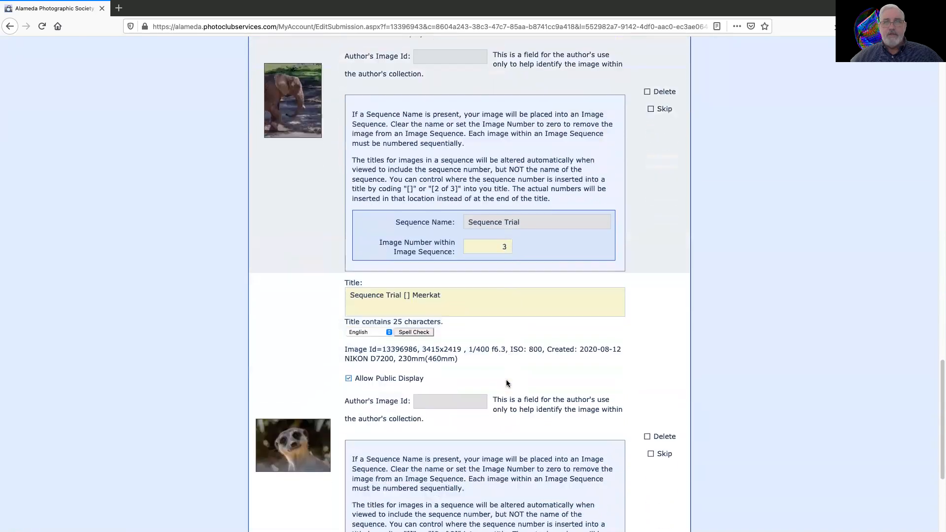
scroll(507, 379, up, 10)
scroll(504, 382, up, 20)
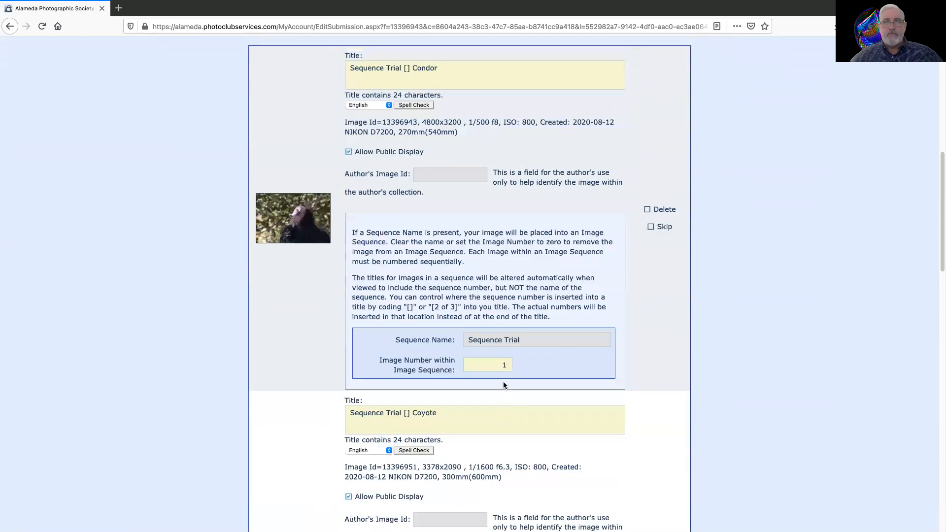
scroll(504, 382, down, 4)
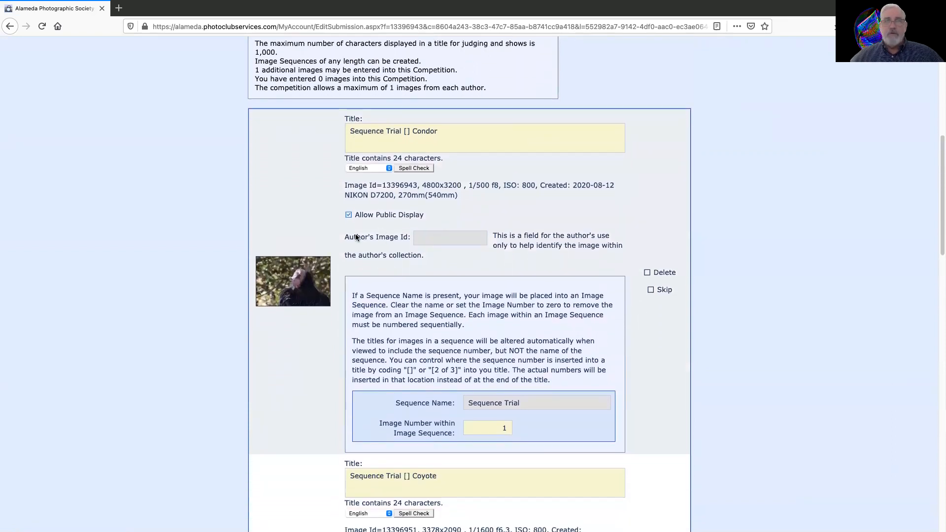
Set the Author's Image Id of the Condor image to "Trial 1".
click(415, 234)
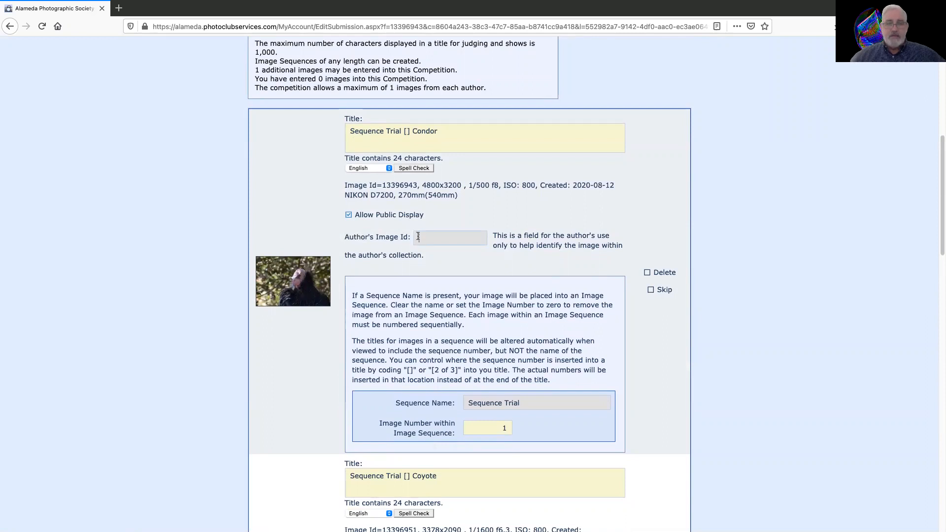
text(Trial 1)
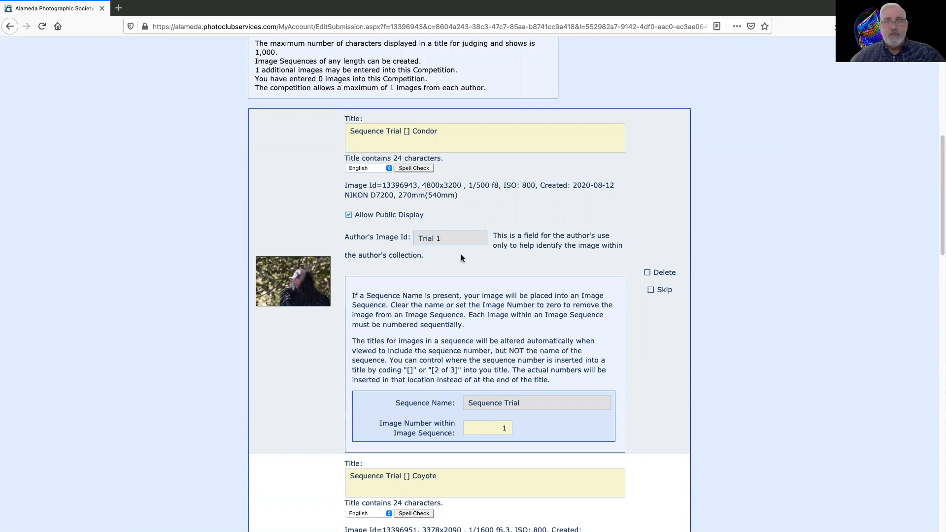
Extend the Meerkat image's title to read "Sequence Trial [] Meerkat looking at me".
scroll(463, 275, down, 5)
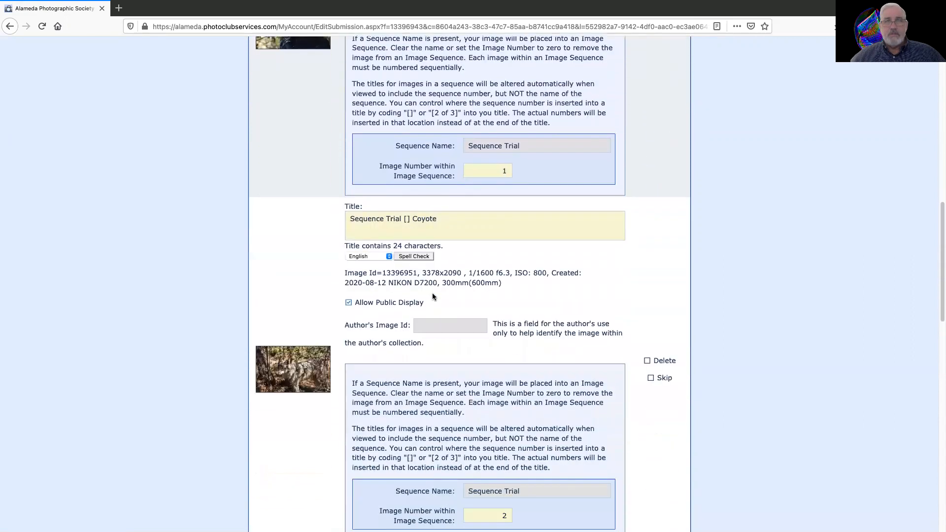
scroll(432, 293, down, 12)
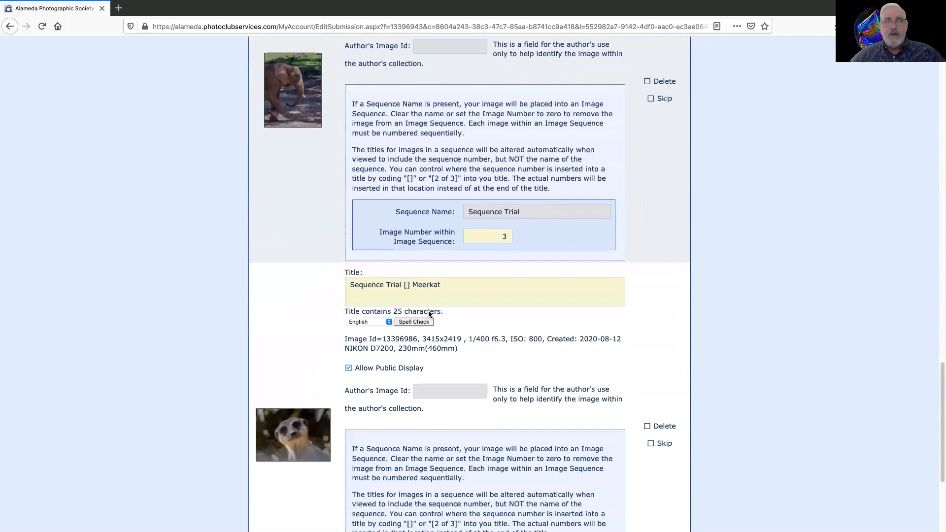
scroll(427, 310, down, 3)
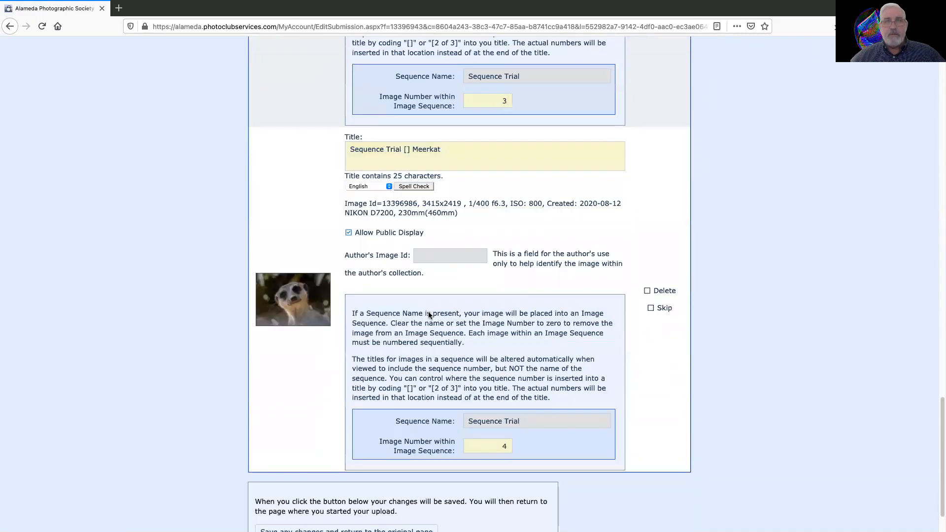
scroll(428, 315, up, 3)
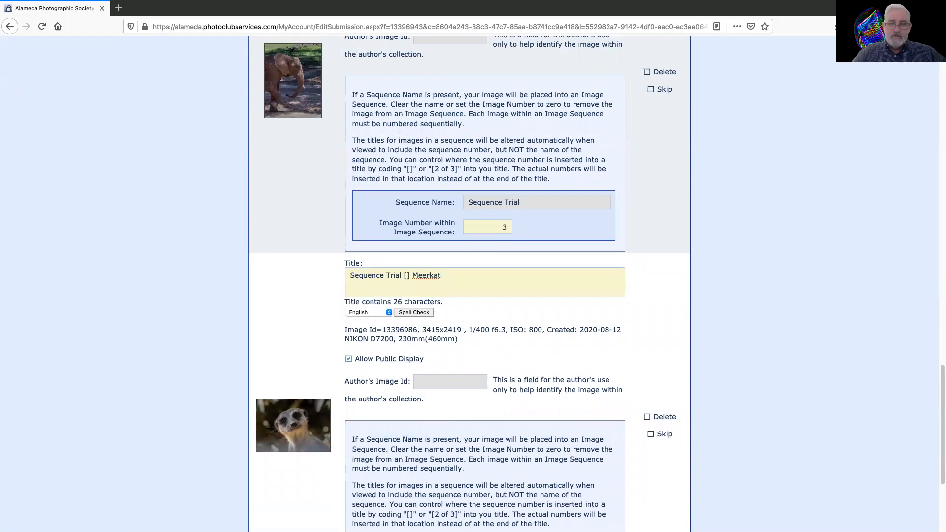
text(king at me)
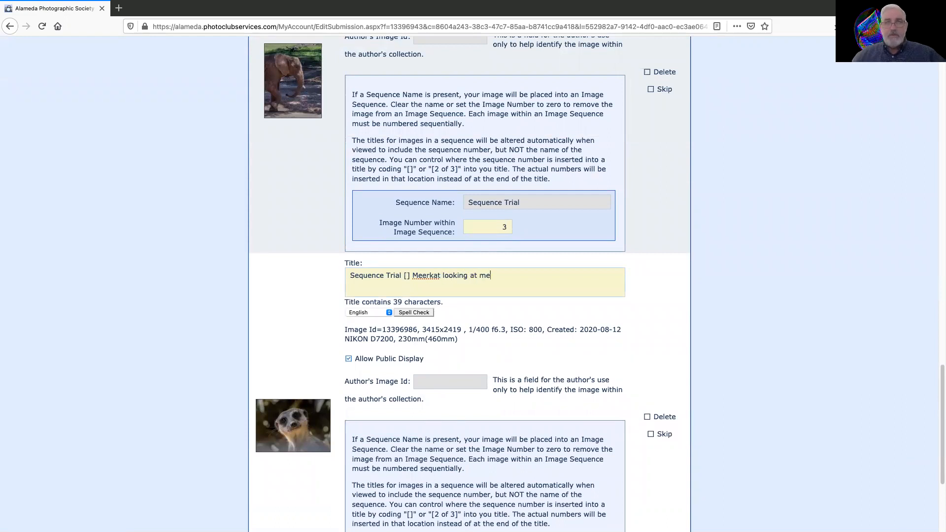
Reorder the last two images by setting the Elephant's number within the sequence to 4 and the Meerkat's to 3.
scroll(456, 367, down, 5)
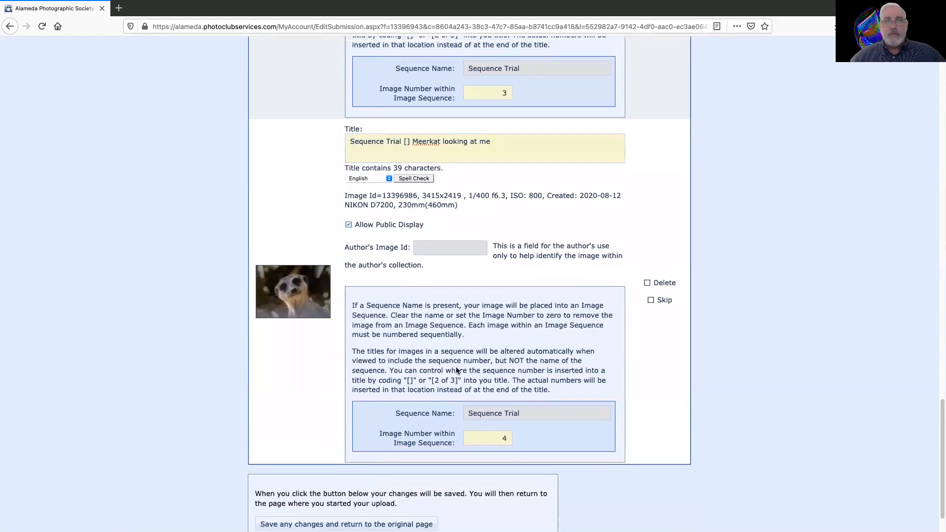
scroll(456, 367, up, 2)
double_click(495, 146)
text(4)
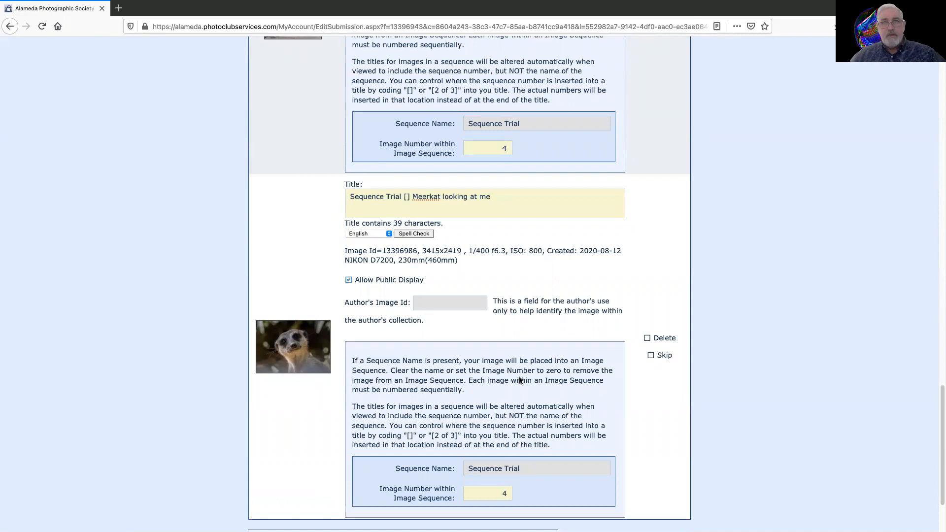
double_click(497, 492)
text(3)
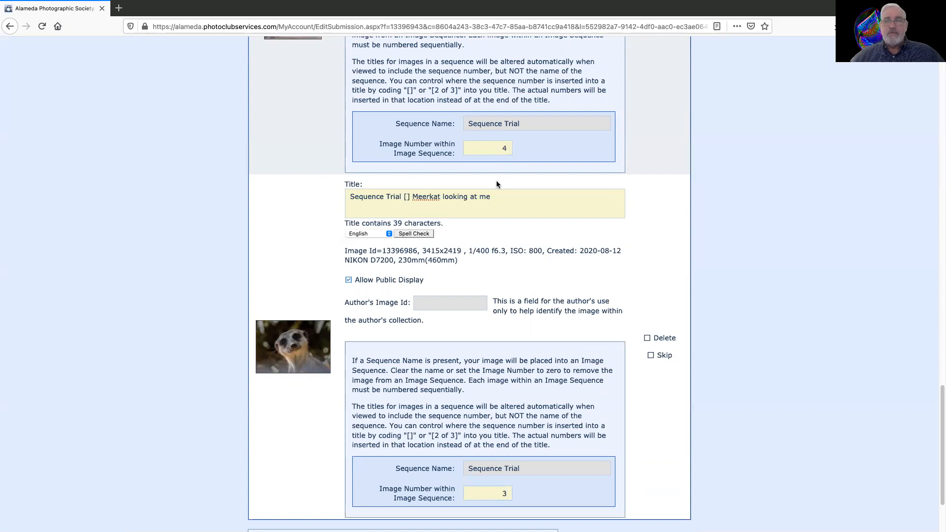
Save the image changes, return to the competition page and check the order of the entered images.
scroll(385, 397, down, 1)
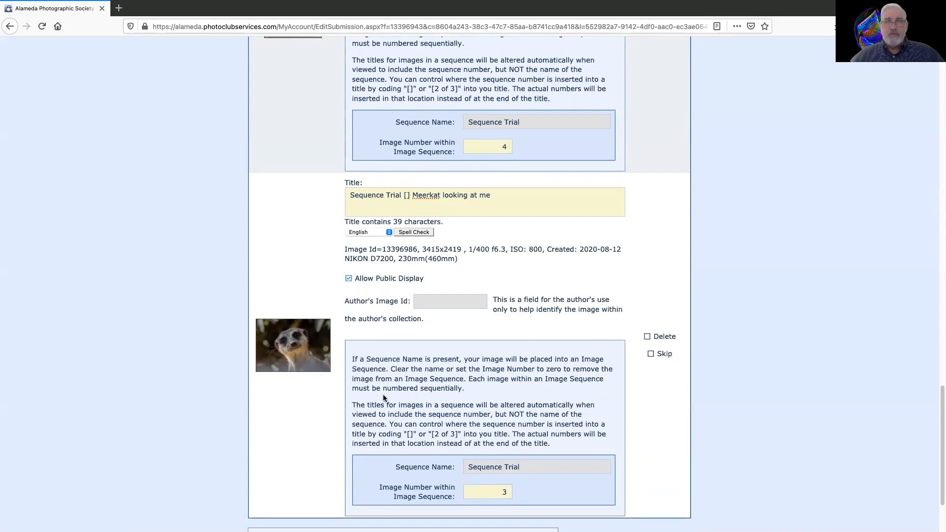
scroll(383, 397, down, 3)
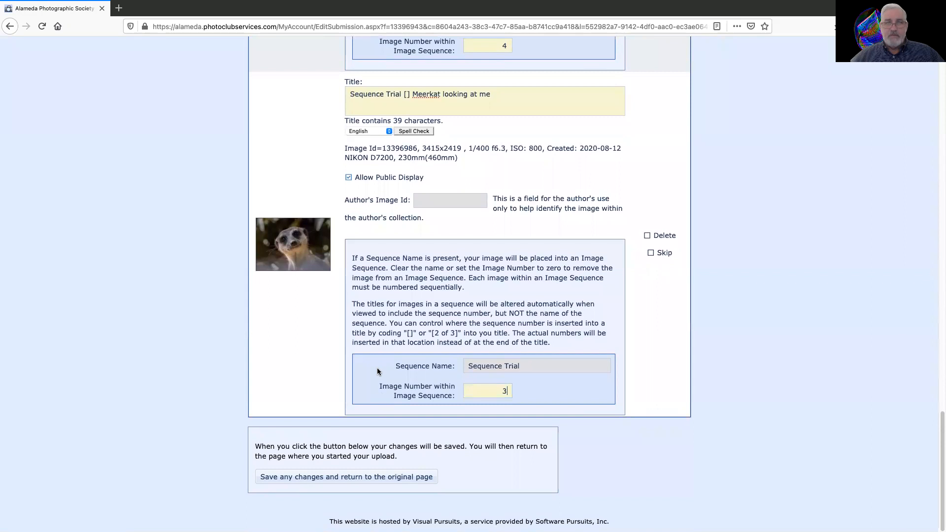
click(351, 477)
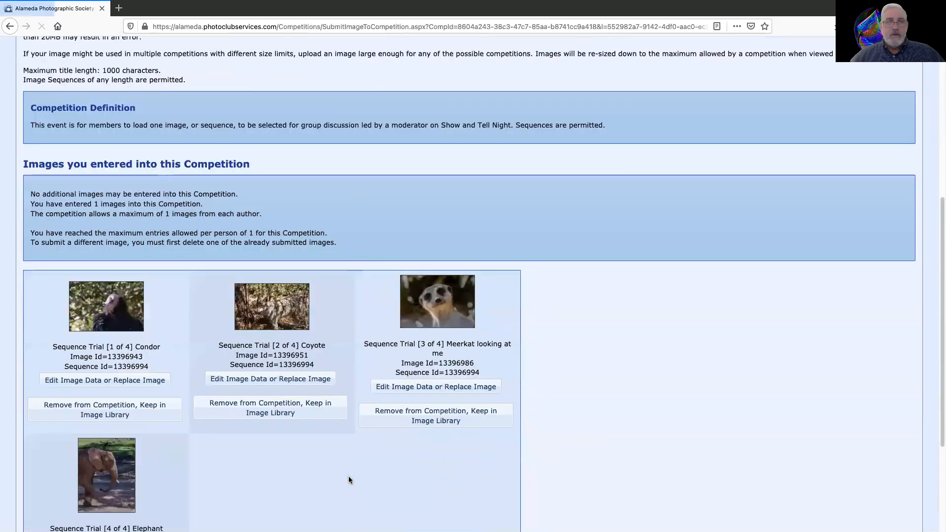
scroll(349, 480, down, 3)
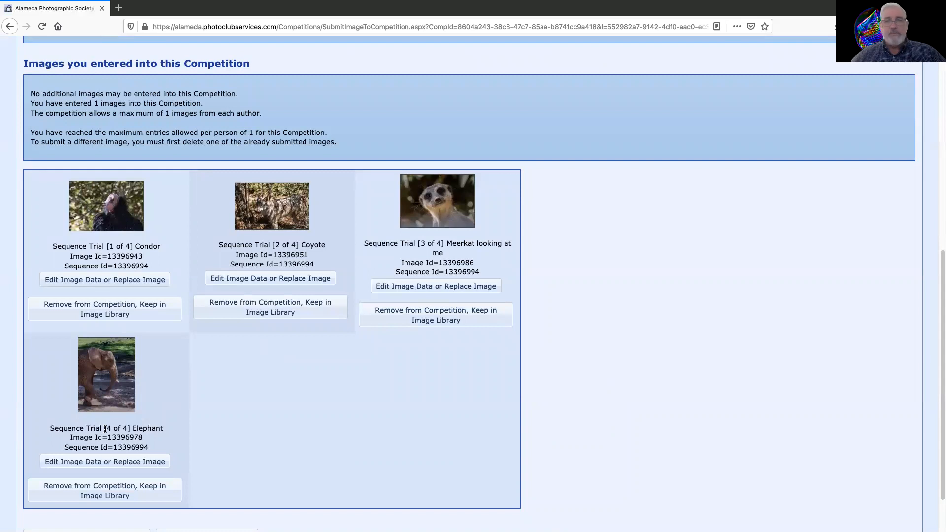
Open the account's own image library from the competition submission page.
scroll(267, 422, up, 6)
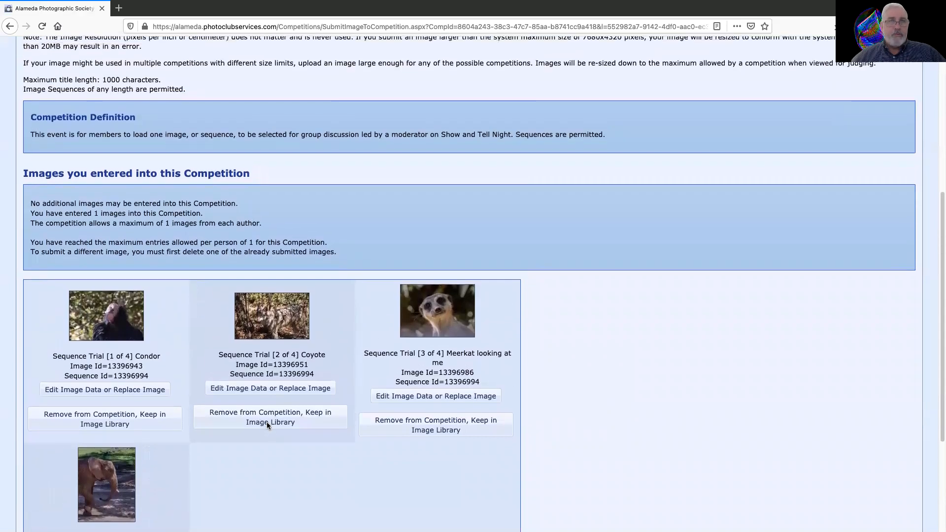
scroll(268, 426, up, 2)
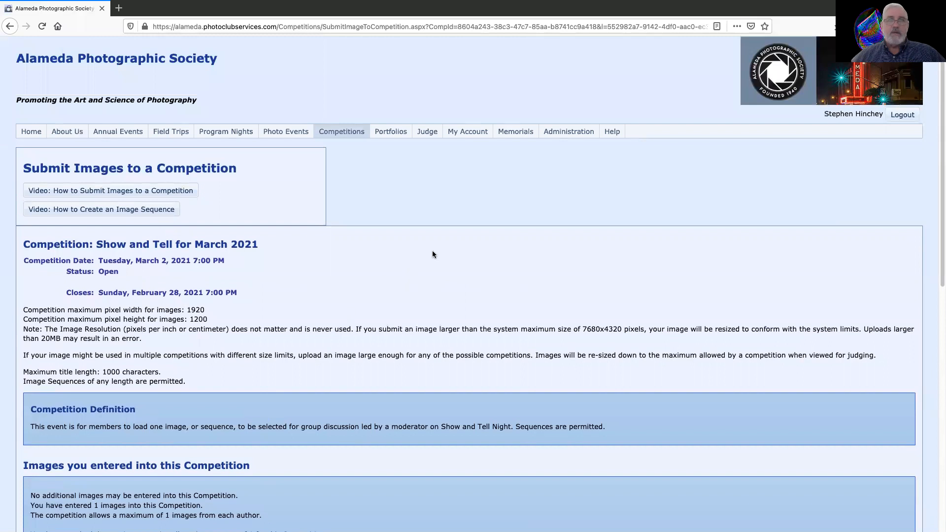
mouse_move(478, 136)
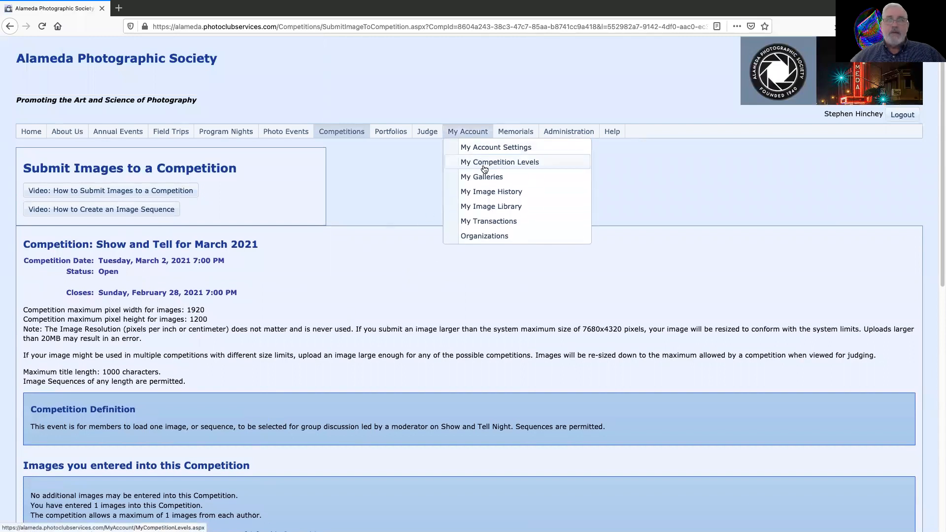
click(492, 207)
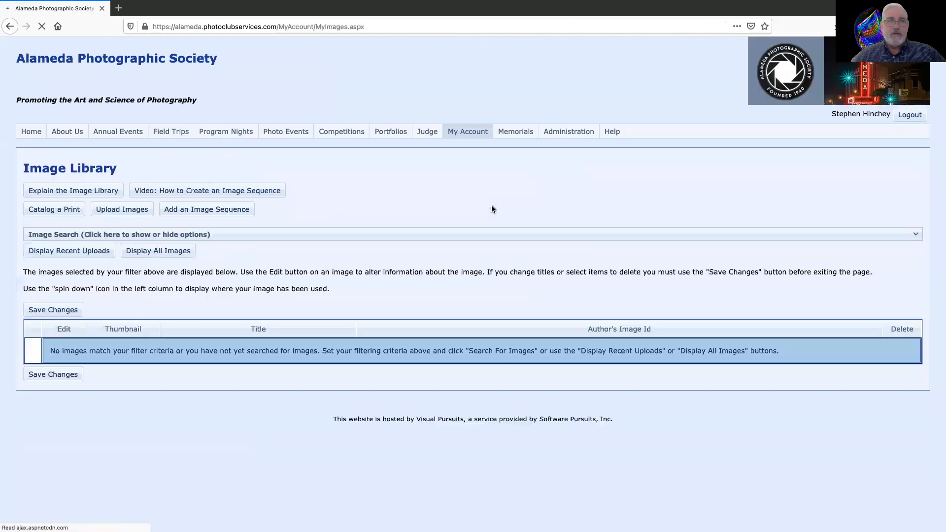
Search the image library by the image title "Sequence Trial" and examine the listed entries.
click(290, 236)
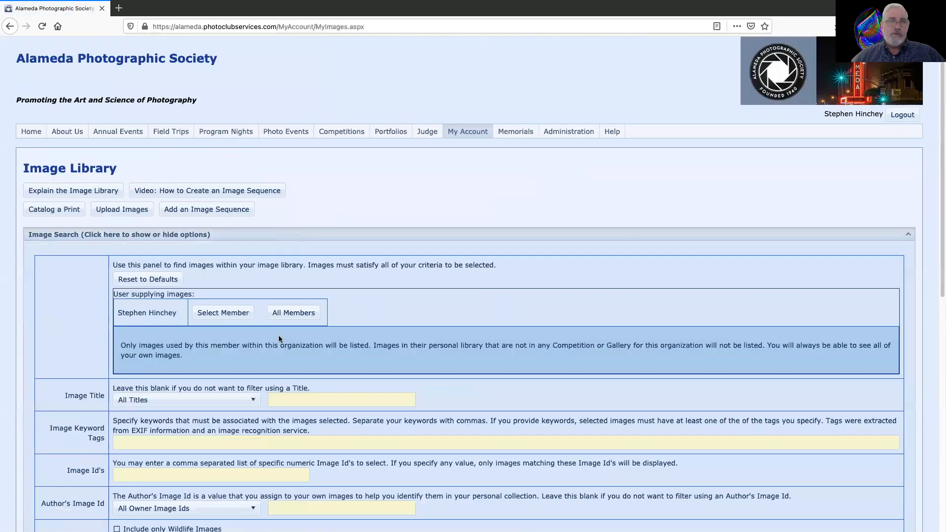
click(282, 401)
text(Sequence Trial)
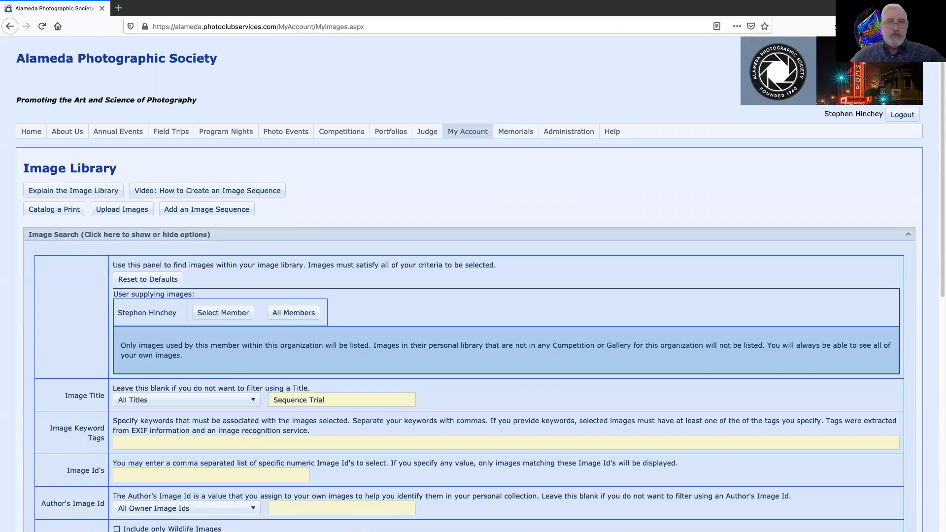
scroll(103, 409, down, 7)
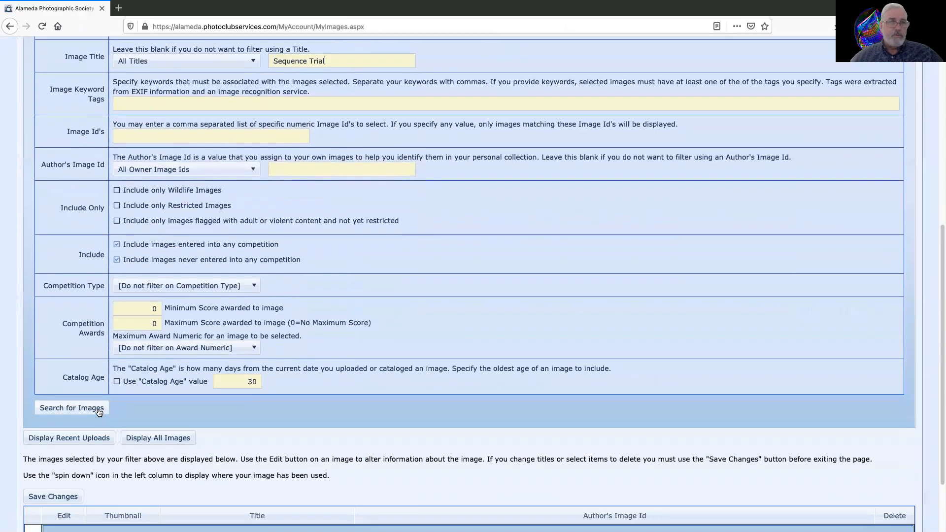
click(98, 410)
scroll(423, 286, down, 6)
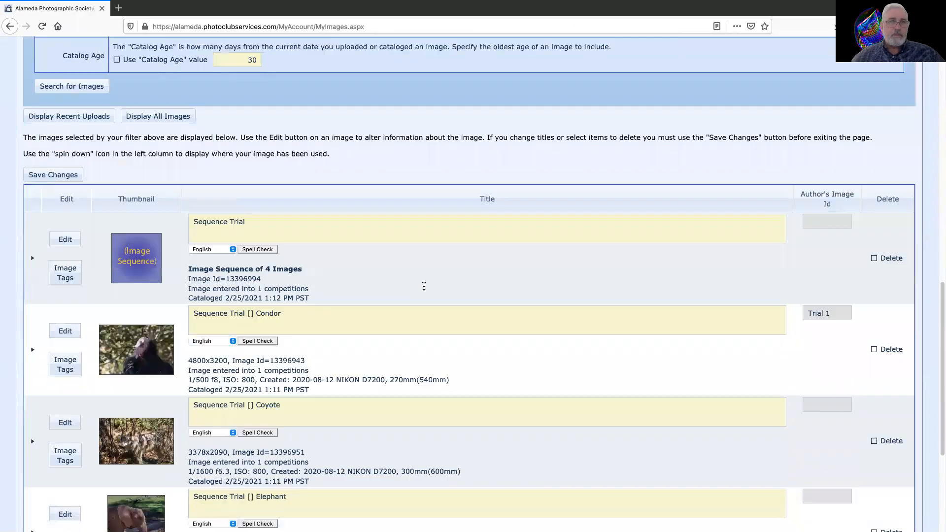
scroll(424, 286, down, 3)
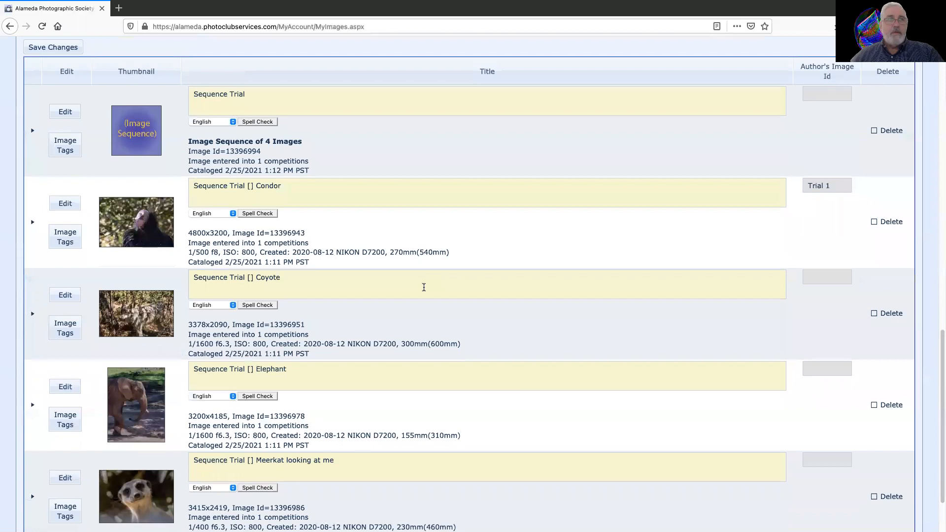
scroll(424, 287, down, 1)
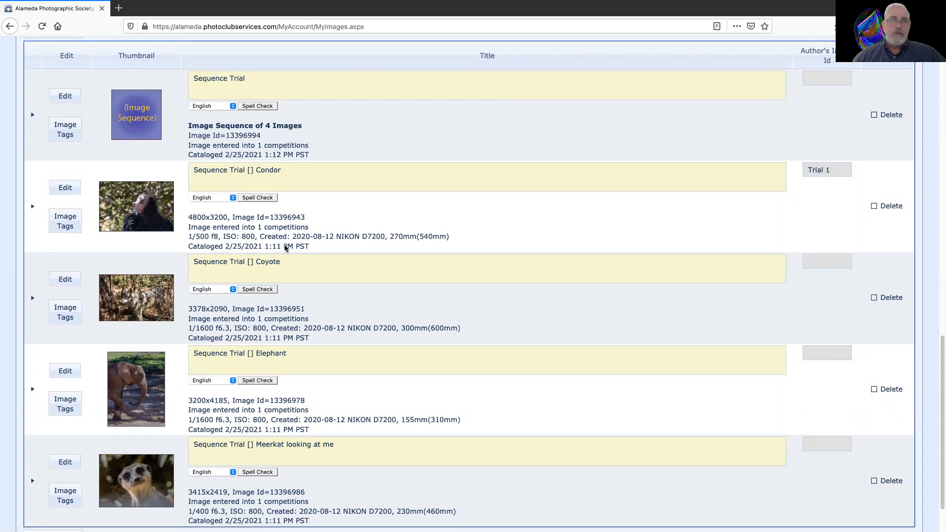
Retitle the Meerkat image "Sequence Trial [] Meerkat facial expression", set its Author's Image Id to "Trail #" and save the changes.
scroll(337, 383, down, 1)
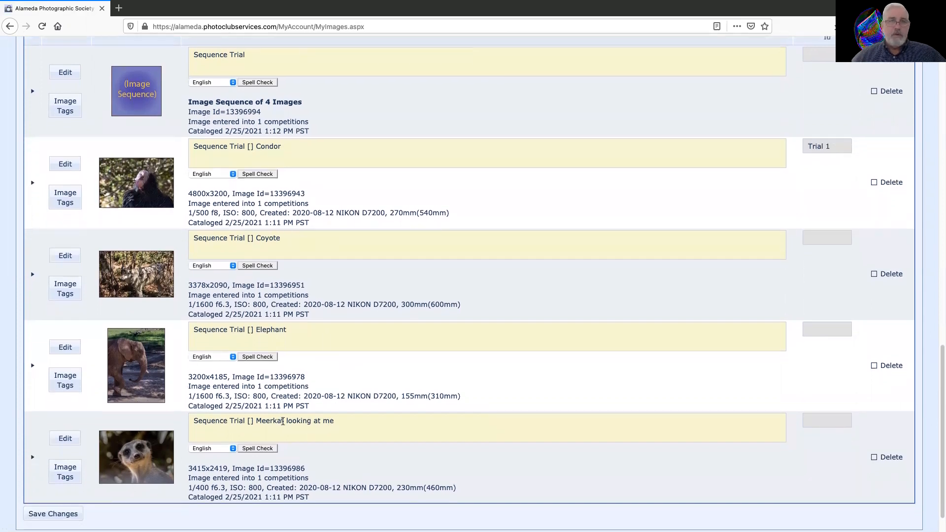
drag(286, 420, 344, 422)
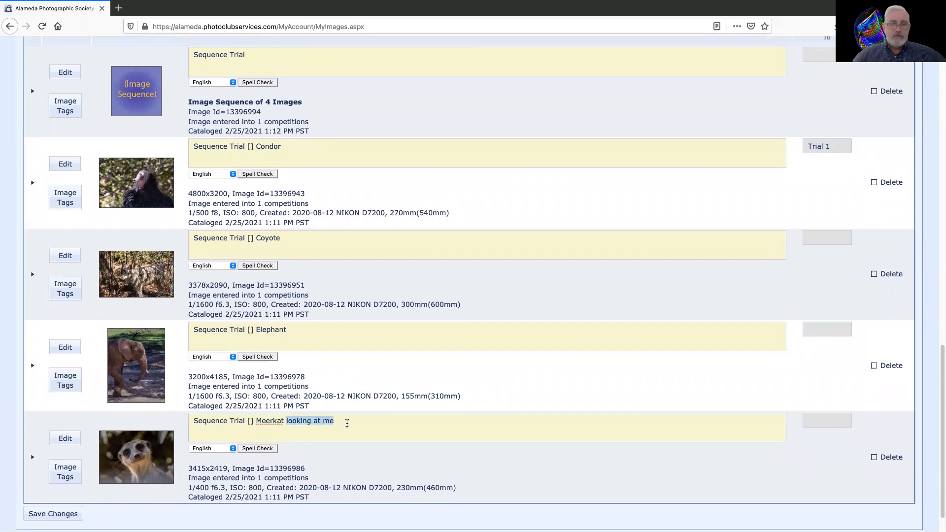
text(facial)
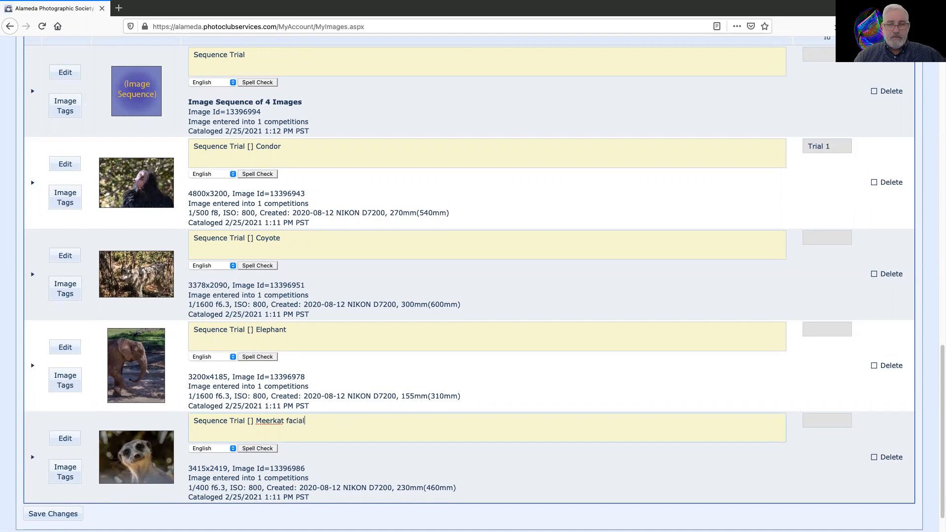
text( expression)
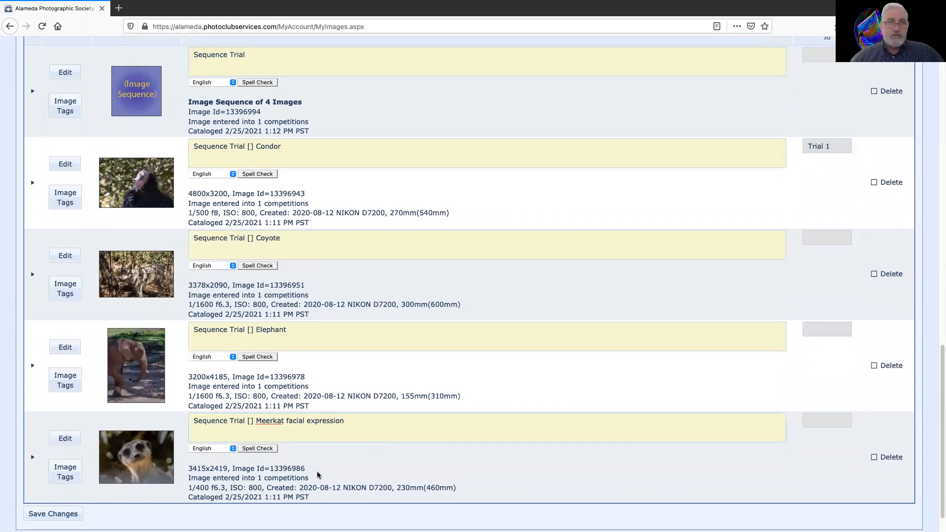
click(70, 513)
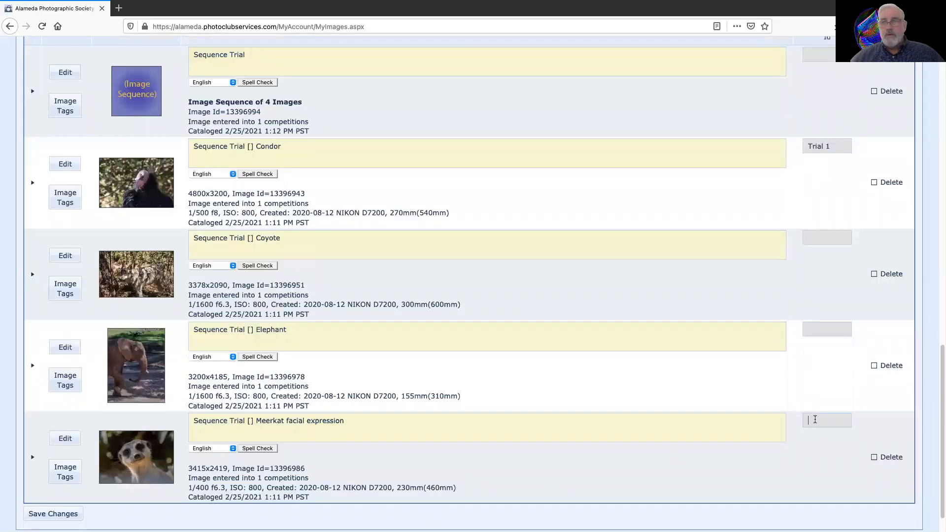
text(Trail #)
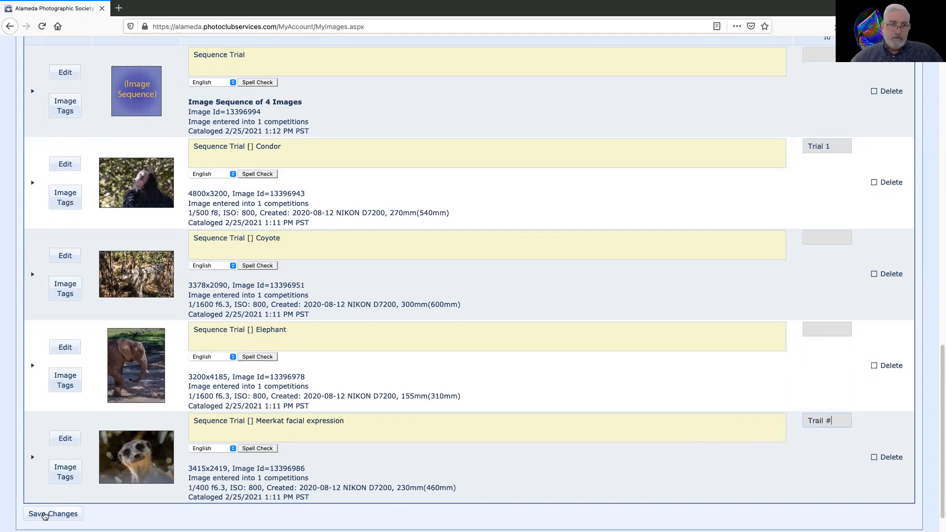
click(44, 513)
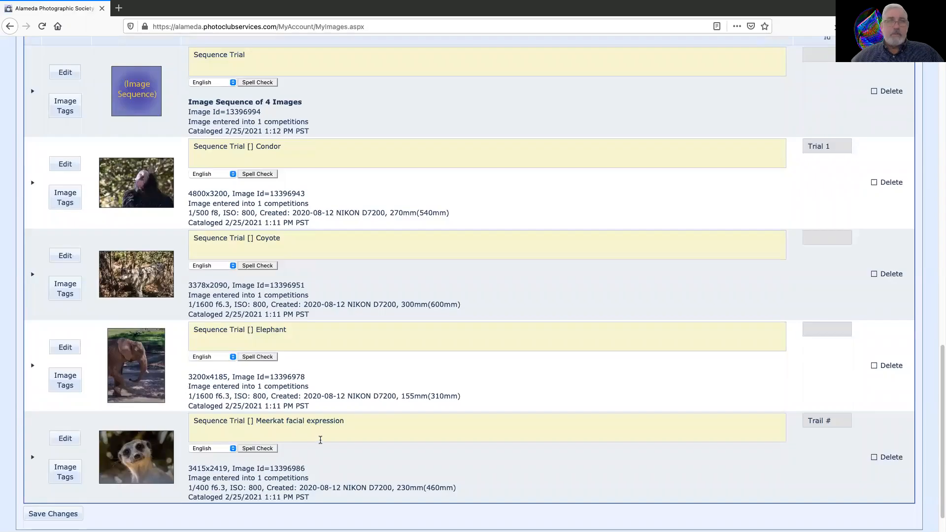
Open the Sequence Trial image sequence for editing and go to its list of images.
scroll(344, 394, up, 3)
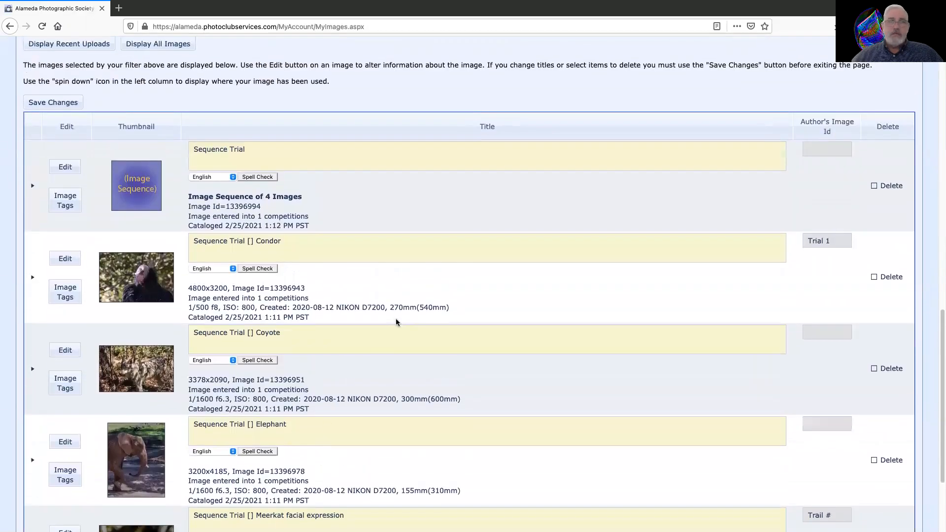
scroll(397, 321, down, 3)
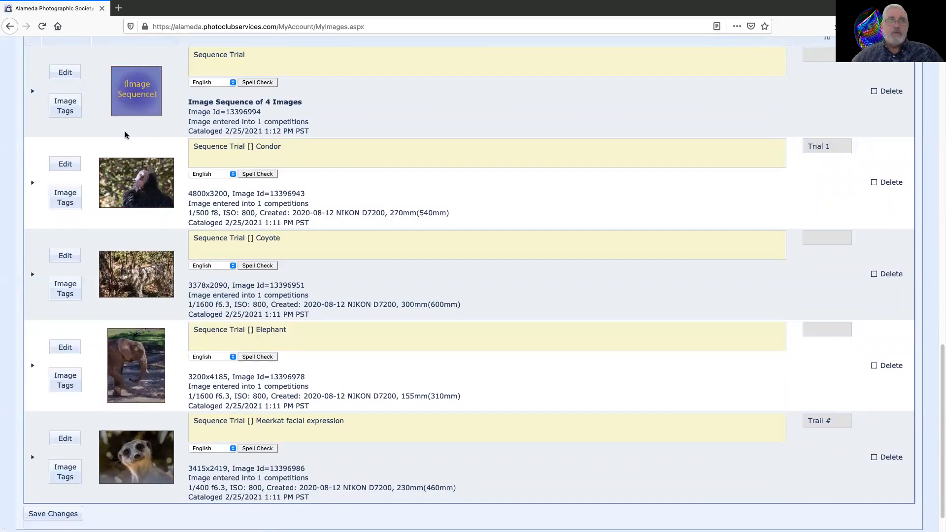
click(62, 74)
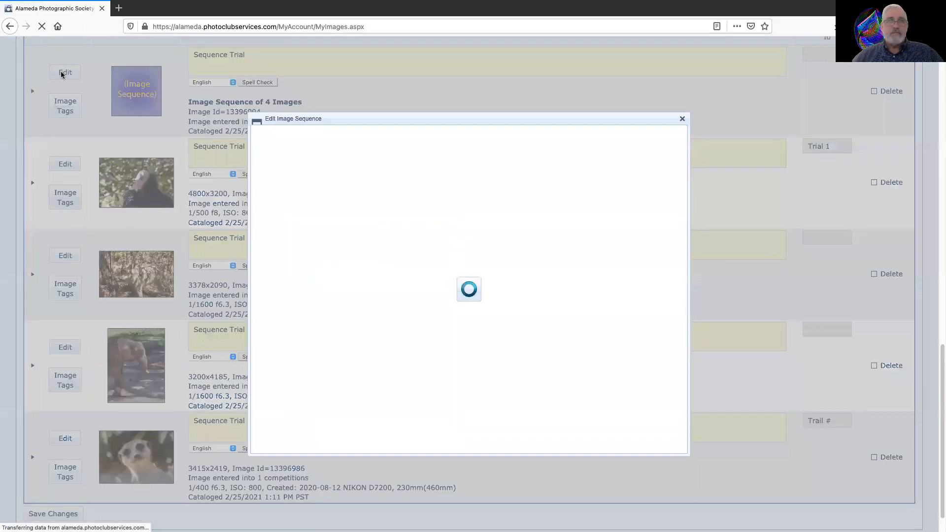
scroll(544, 256, down, 5)
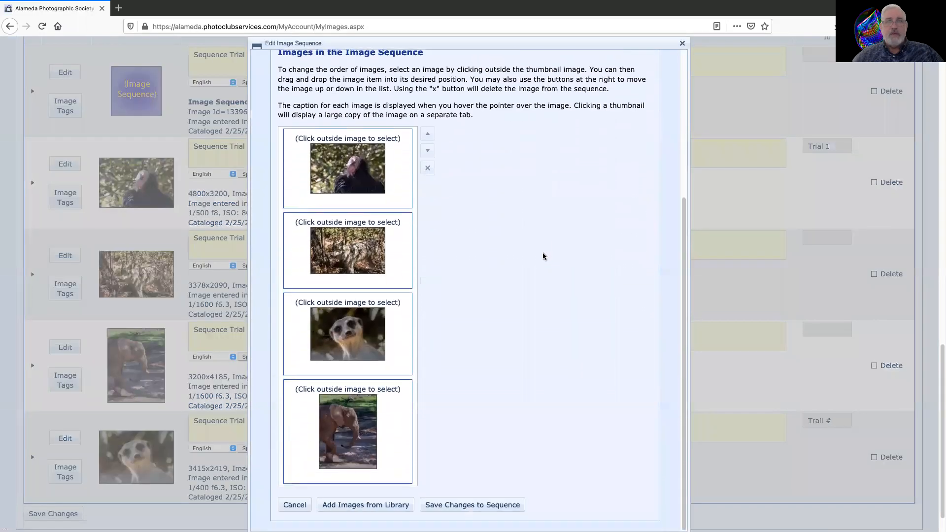
Move the Meerkat image below the Elephant image so that it comes last in the sequence.
scroll(542, 252, down, 1)
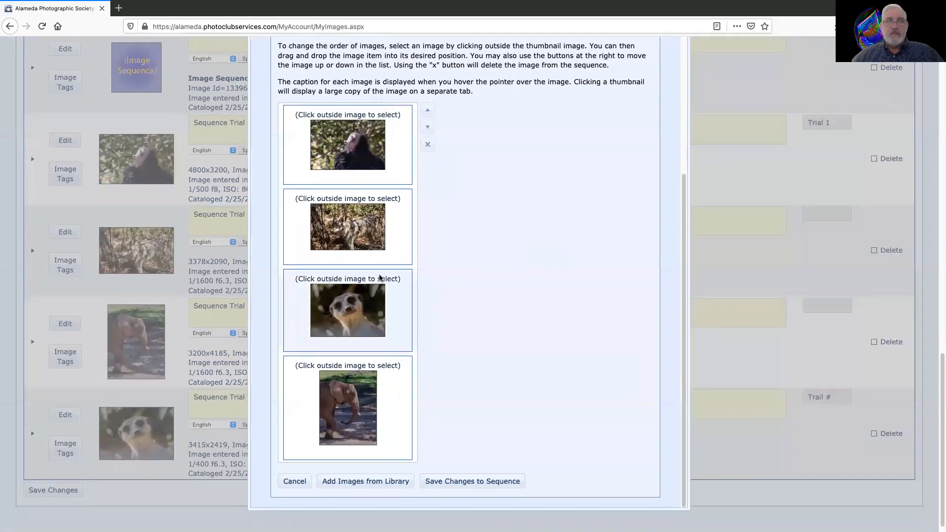
click(401, 307)
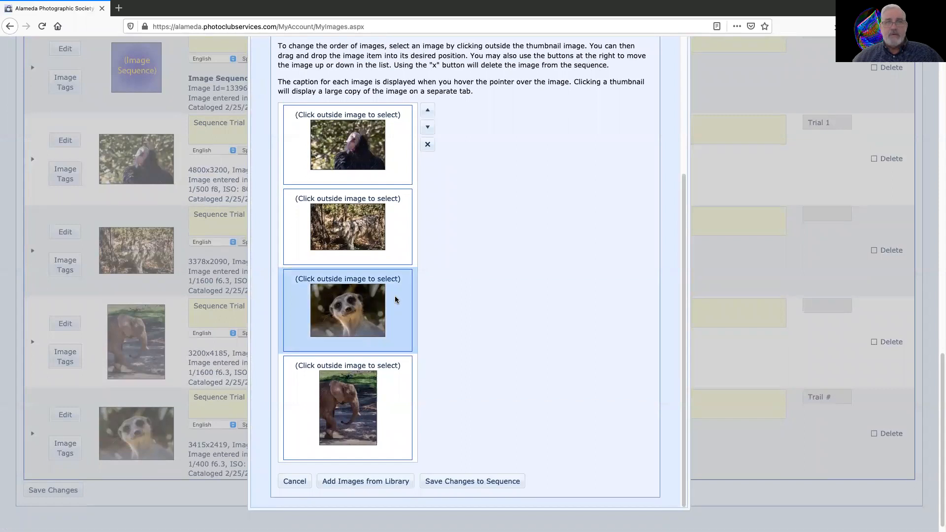
drag(395, 300, 389, 444)
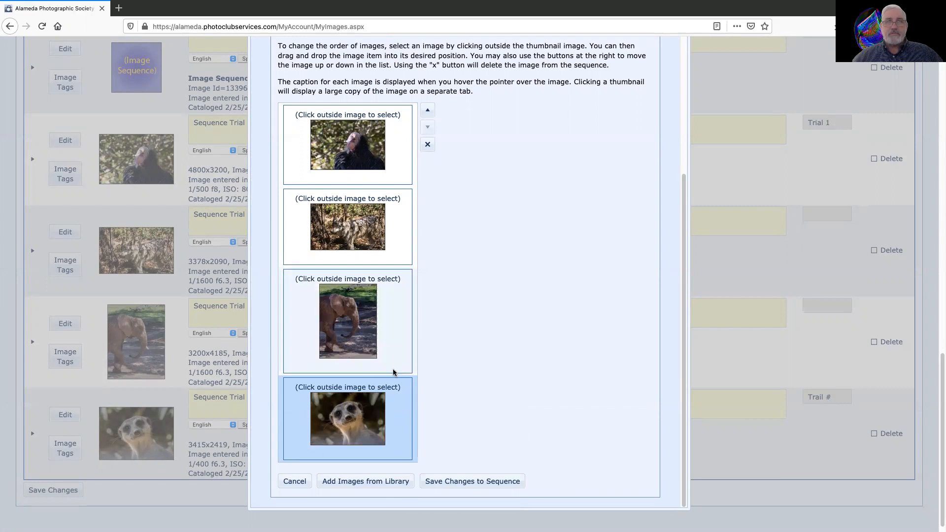
Try moving the Coyote image up to first place in the sequence, and return it to second place.
click(399, 218)
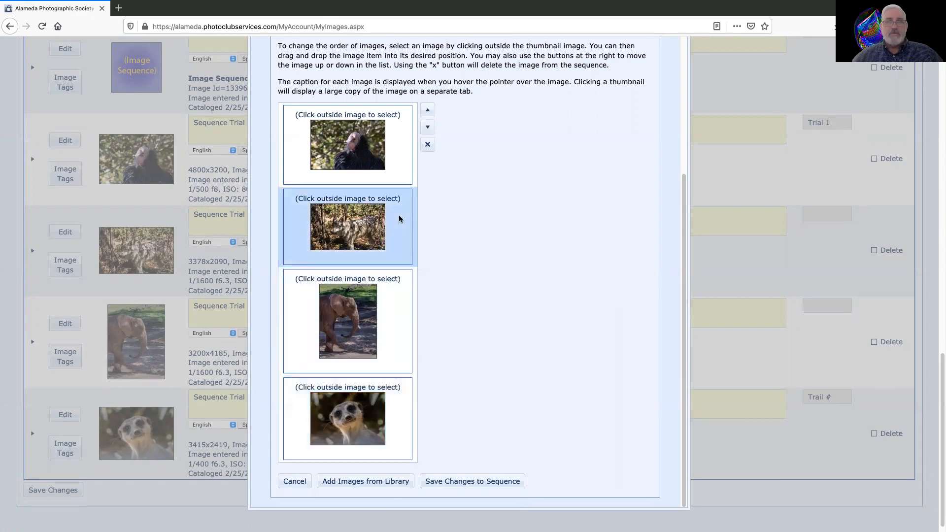
click(428, 109)
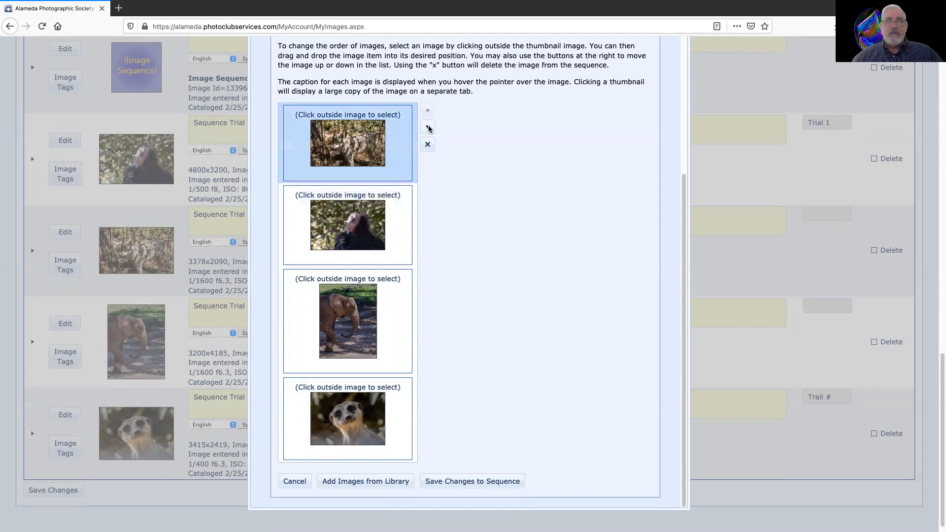
click(427, 127)
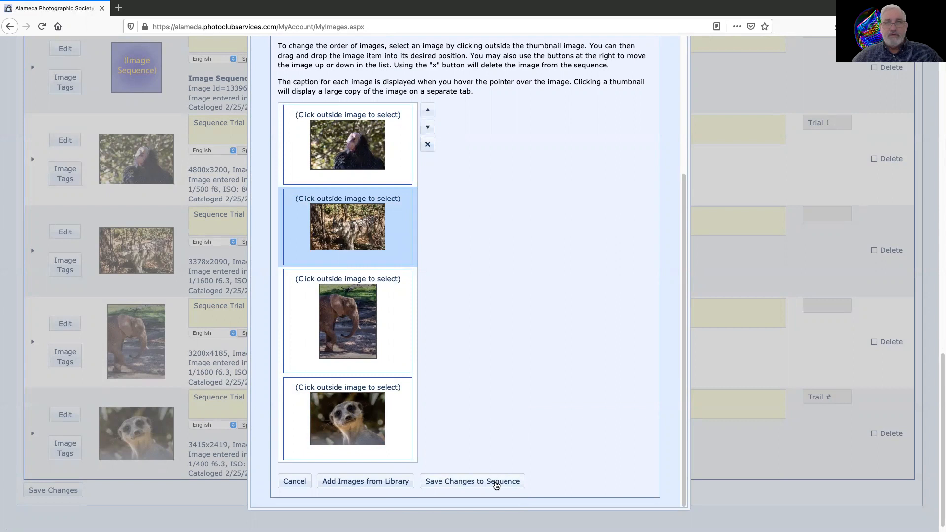
Save the new image order to the sequence and open the Meerkat image's values for editing.
click(474, 481)
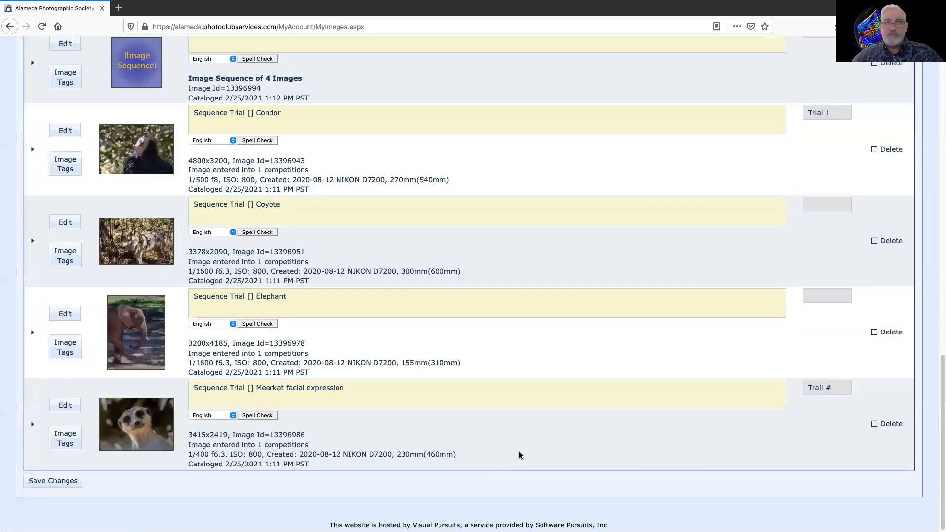
scroll(519, 451, up, 3)
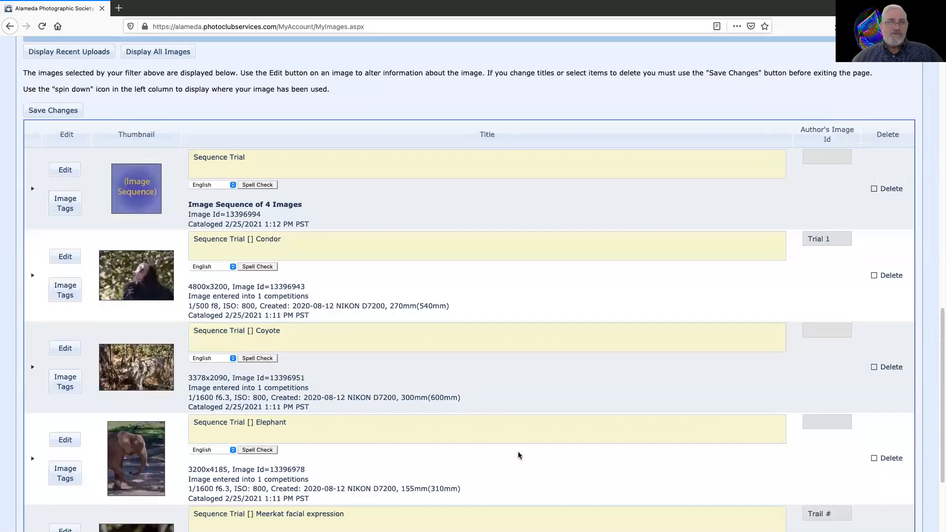
scroll(518, 451, down, 3)
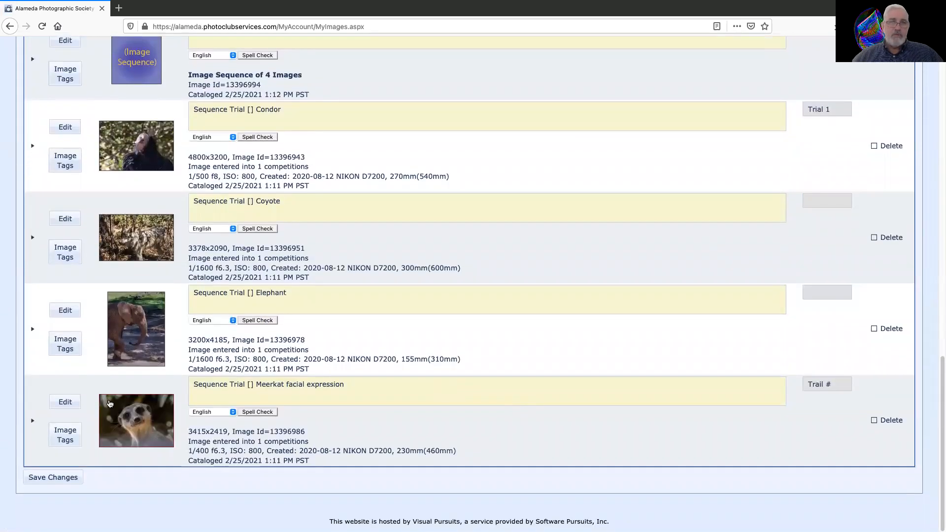
click(65, 403)
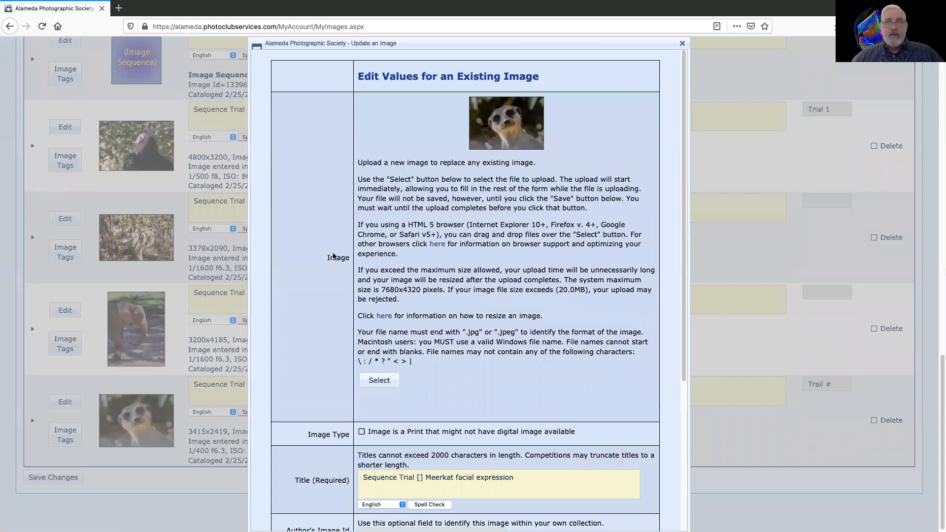
click(379, 381)
drag(361, 267, 393, 265)
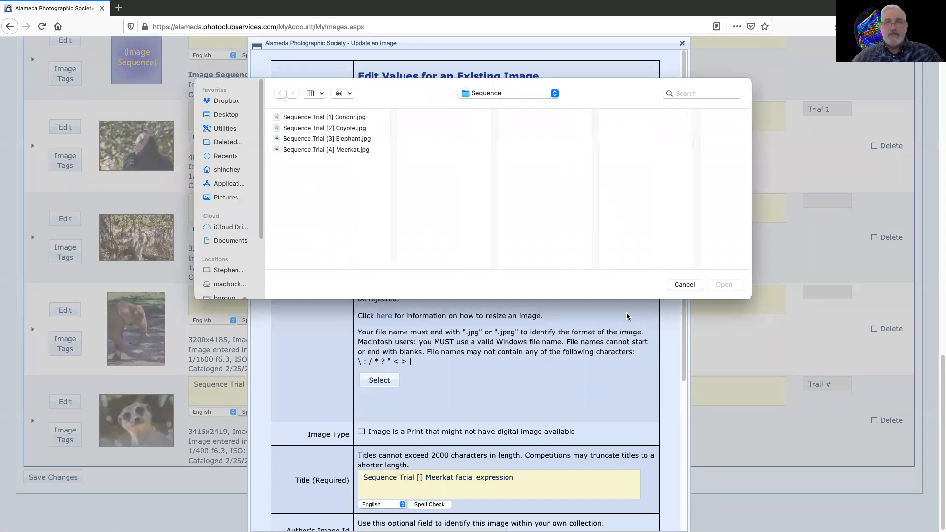
click(682, 286)
Retitle the Meerkat image "Sequence Trial [] Meerkat original", set its Author's Image Id to "Trail #3" and save the update.
scroll(518, 293, down, 4)
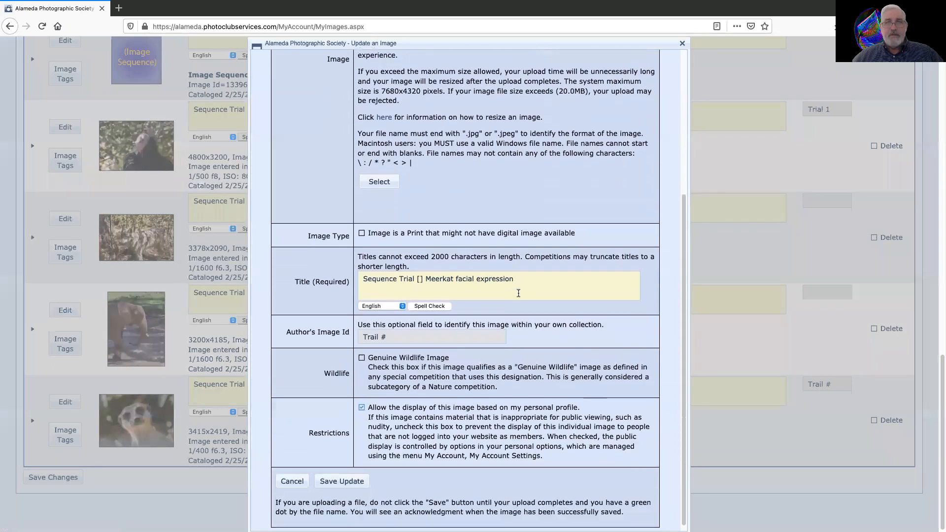
drag(455, 272, 517, 273)
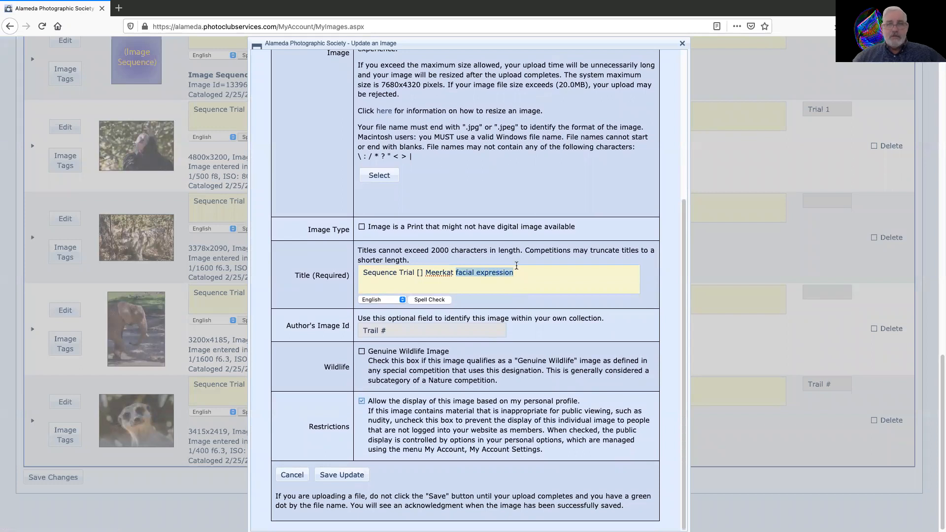
text(original)
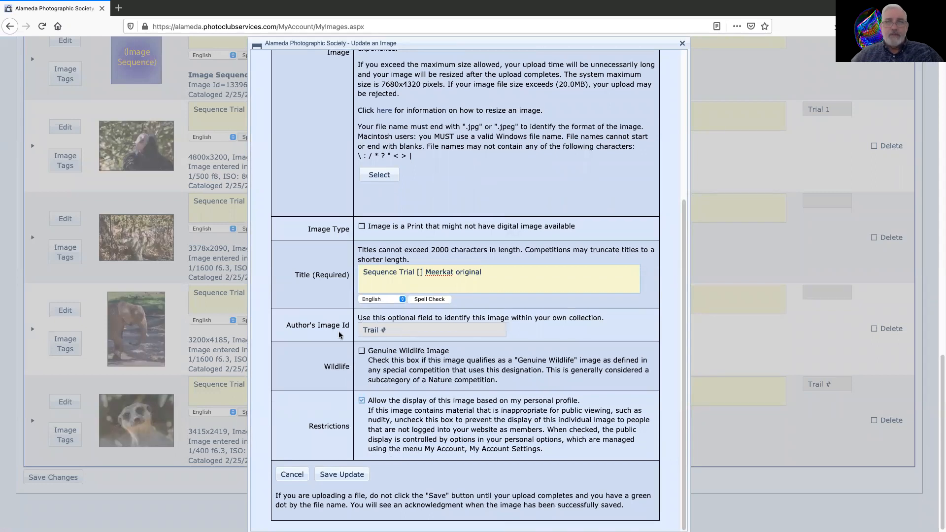
click(384, 330)
text(3)
click(342, 474)
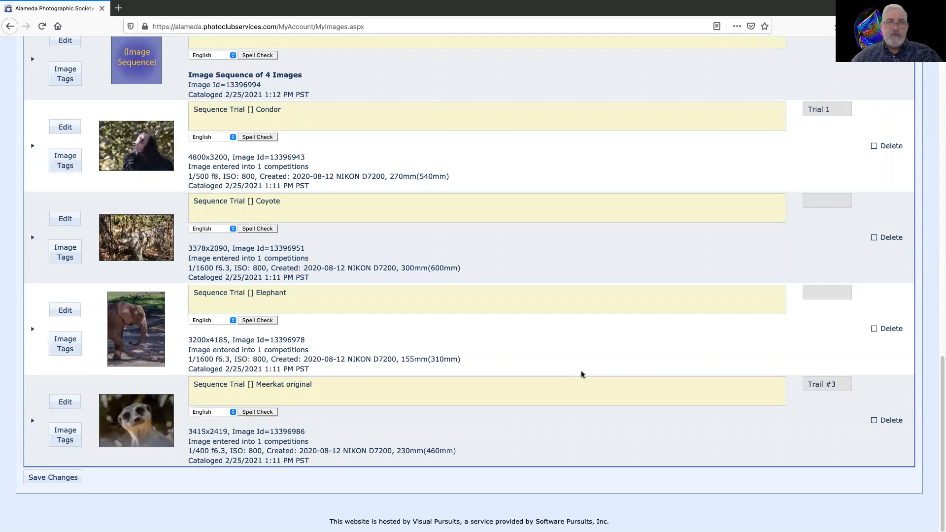
scroll(582, 375, up, 4)
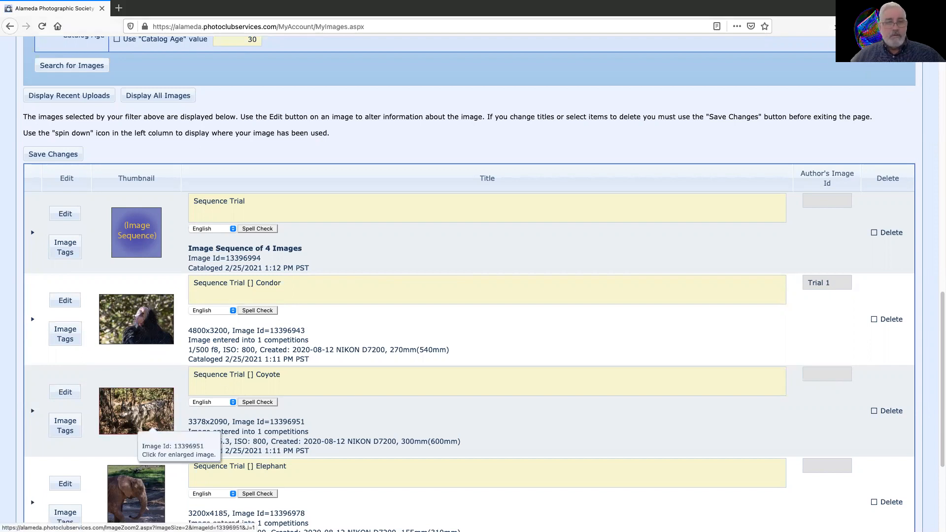
click(146, 434)
key(super+Tab)
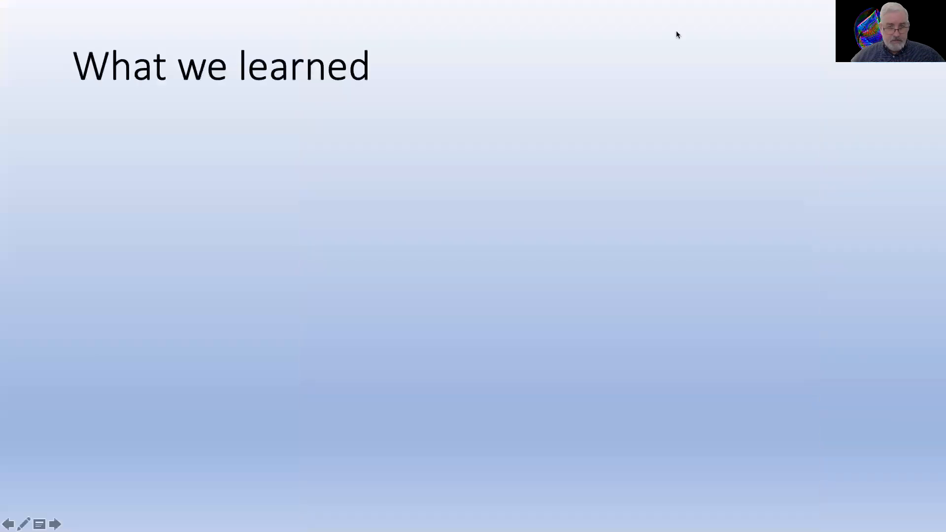
click(677, 32)
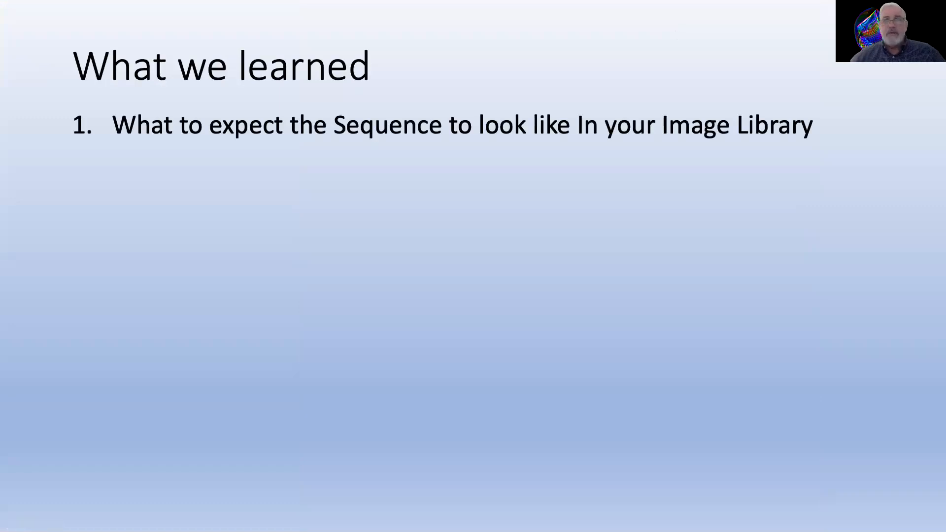
key(Right)
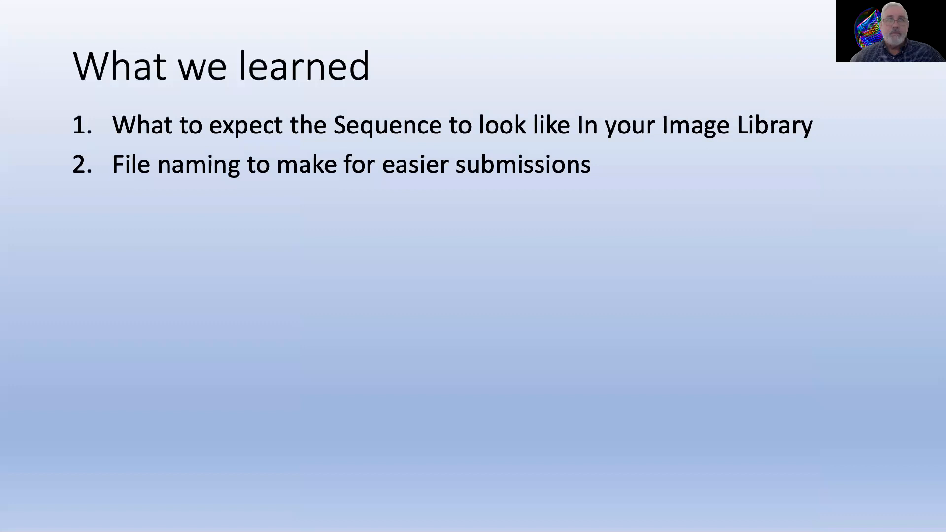